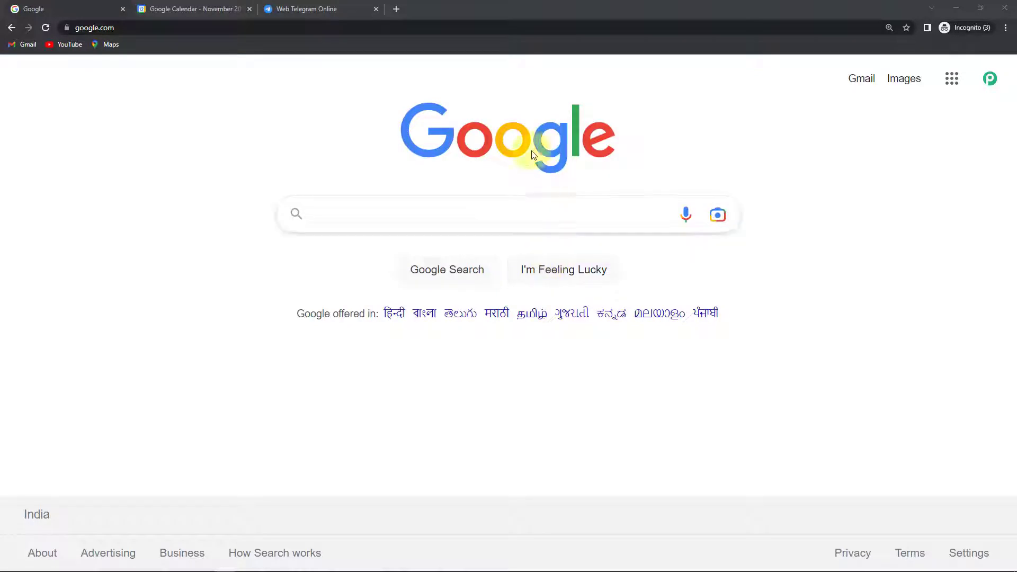
Sign in from the pabbly.com/connect website and open the Pabbly Connect dashboard
click(299, 28)
text(p)
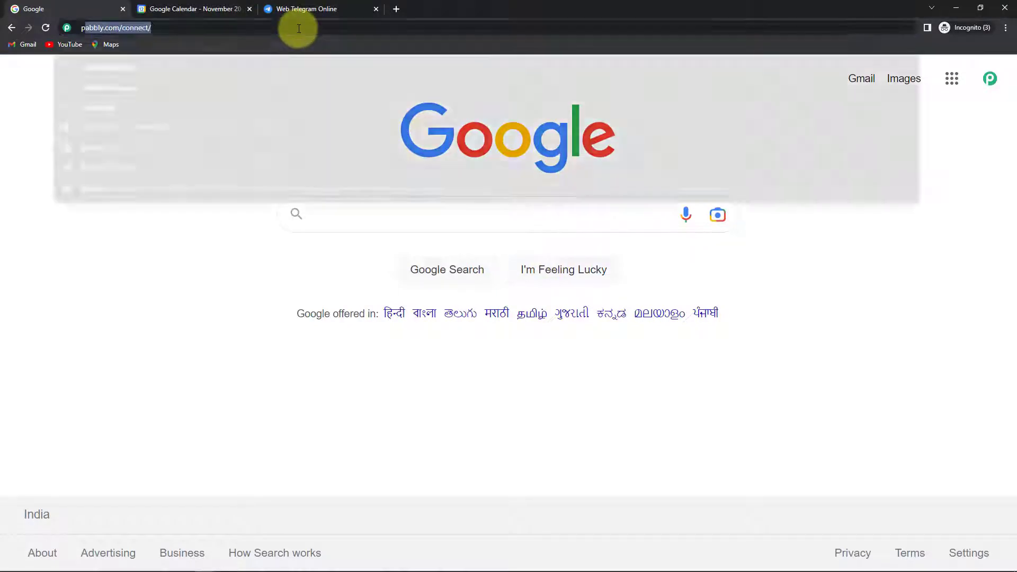
key(Return)
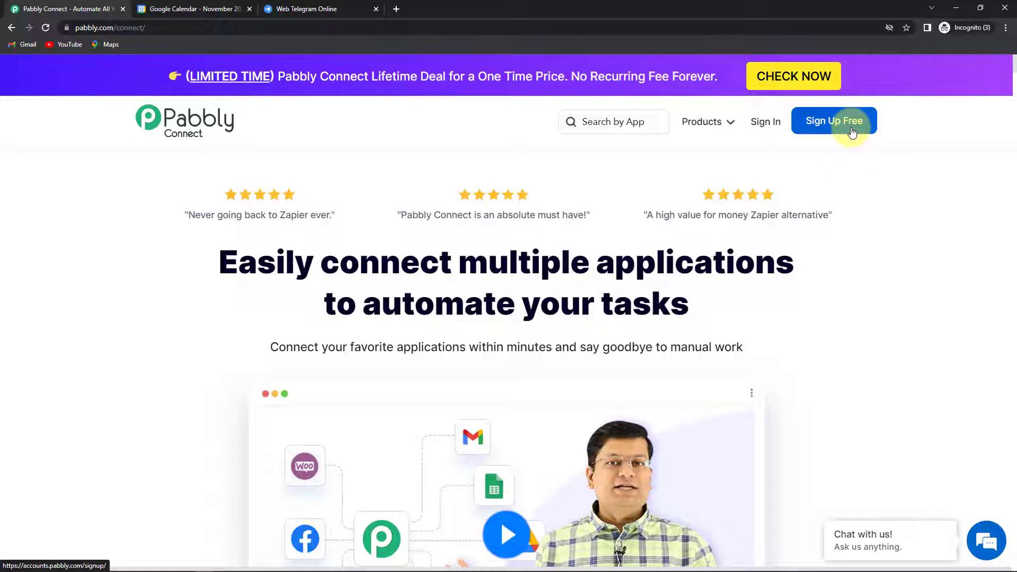
click(765, 124)
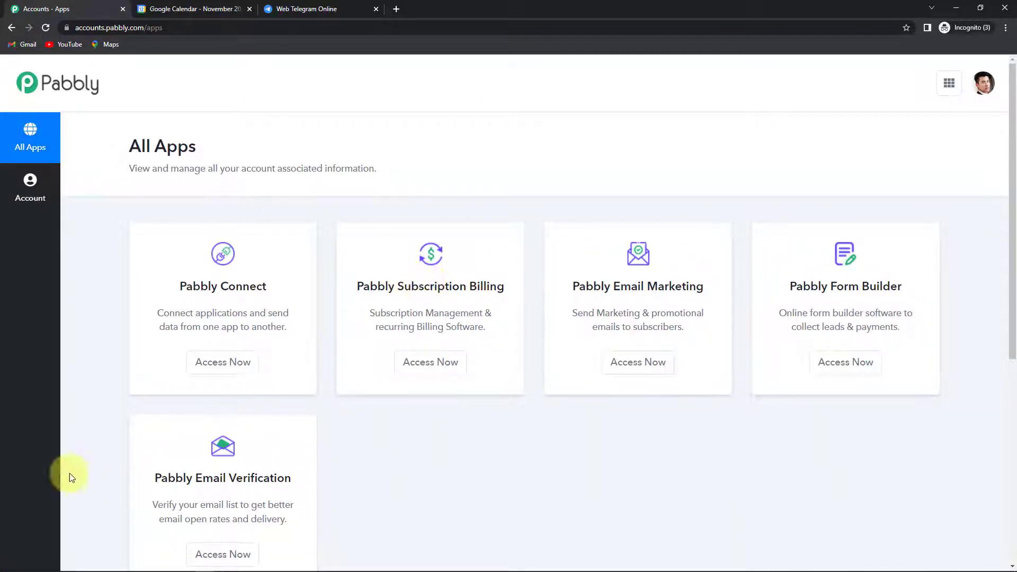
click(222, 363)
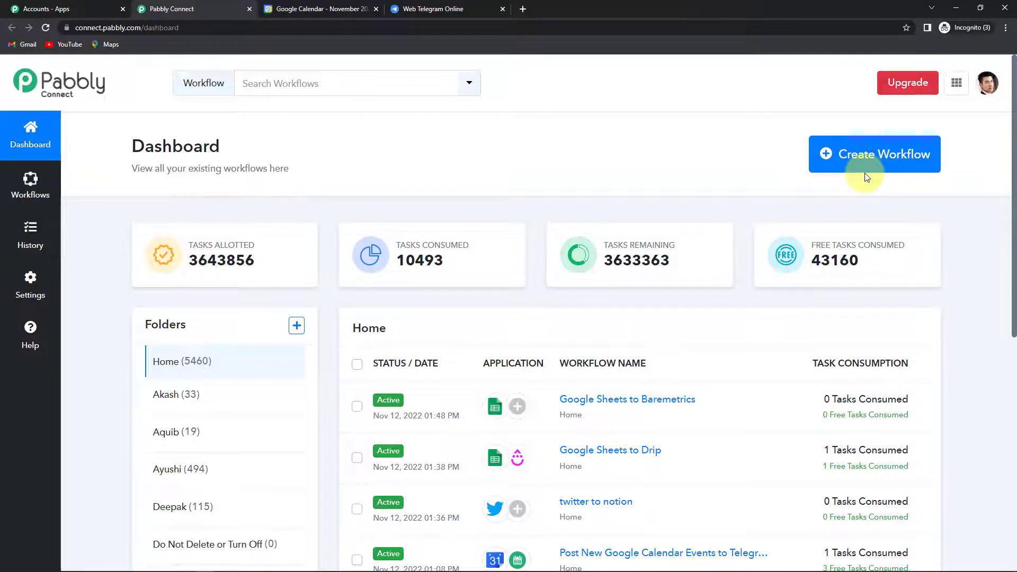
Create a workflow named "Post New Google Calendar Events to Telegram"
click(867, 163)
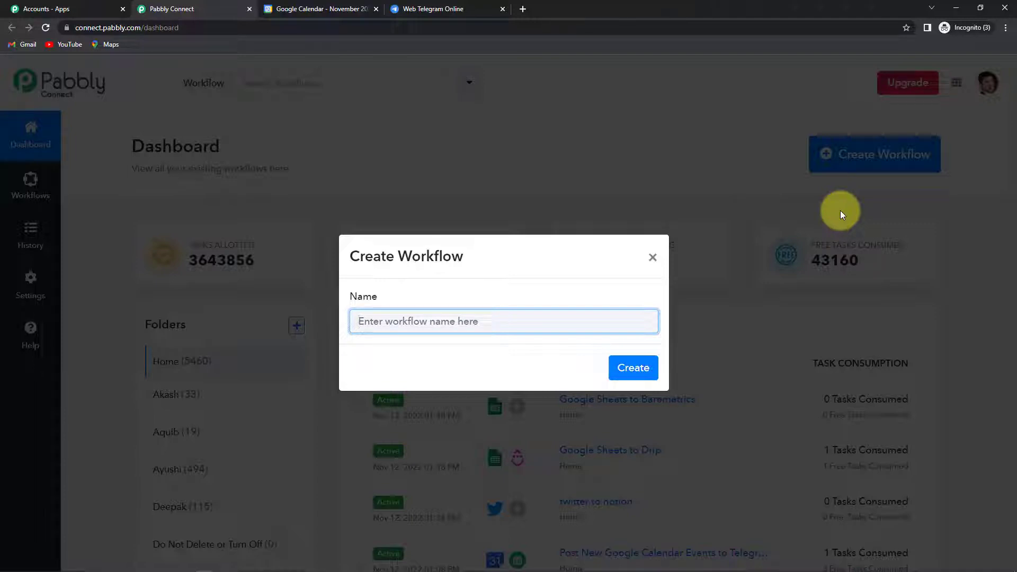
text(Post New Google Calendar Events to Telegram)
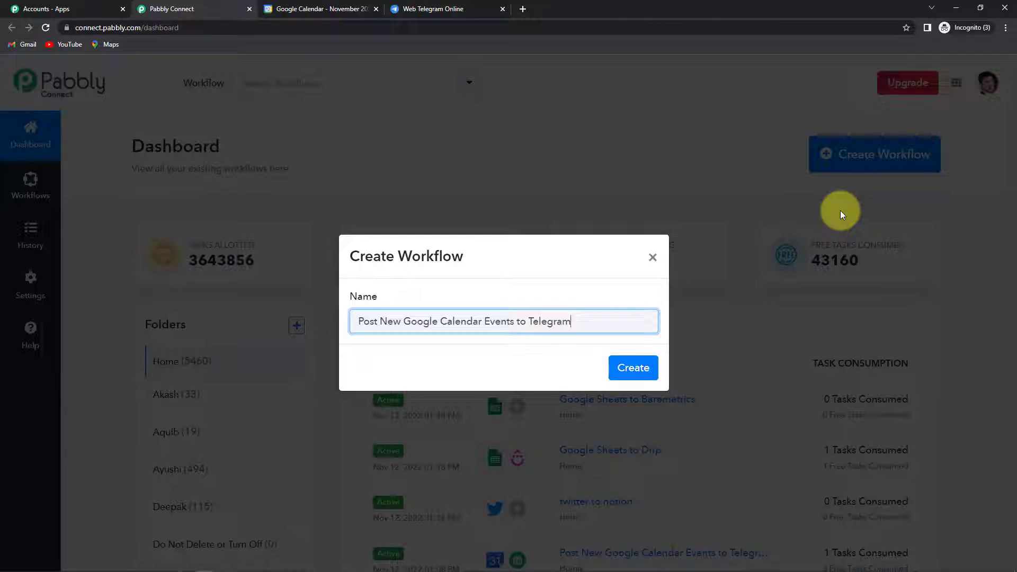
click(635, 368)
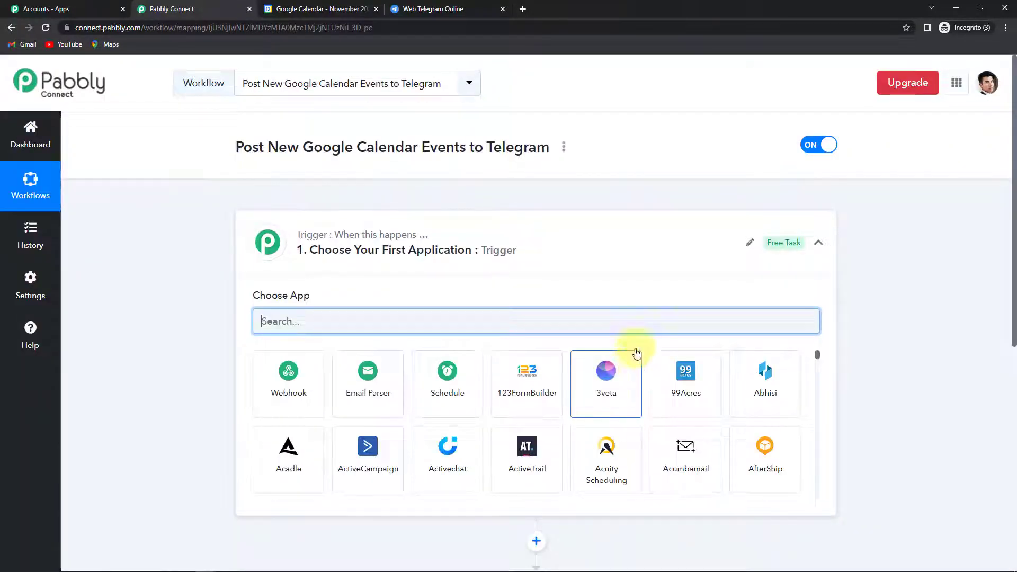
Set the workflow's trigger application to Google Calendar with New Event as the trigger event
scroll(522, 261, down, 4)
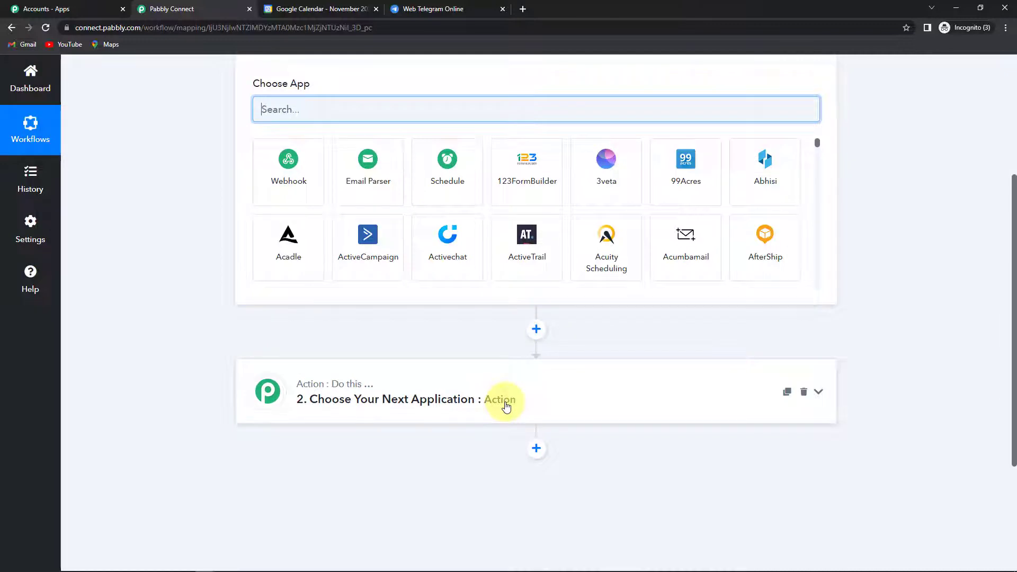
scroll(506, 406, up, 3)
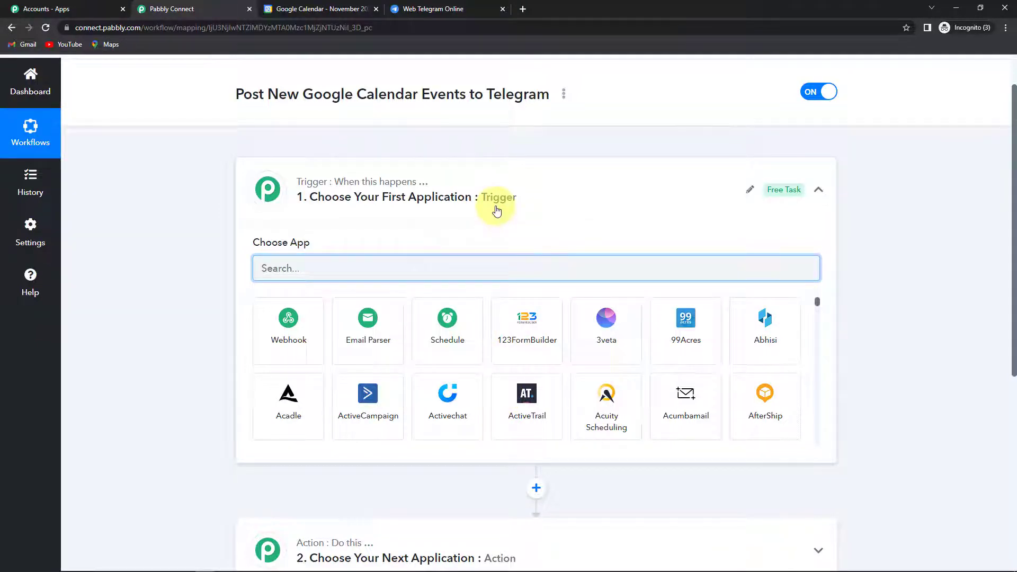
scroll(474, 494, down, 2)
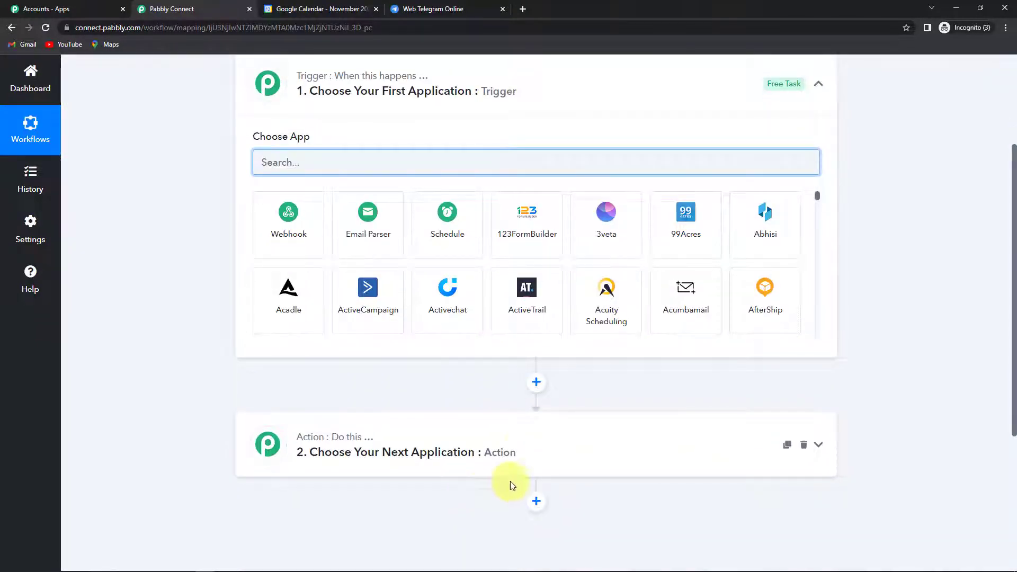
scroll(535, 459, up, 3)
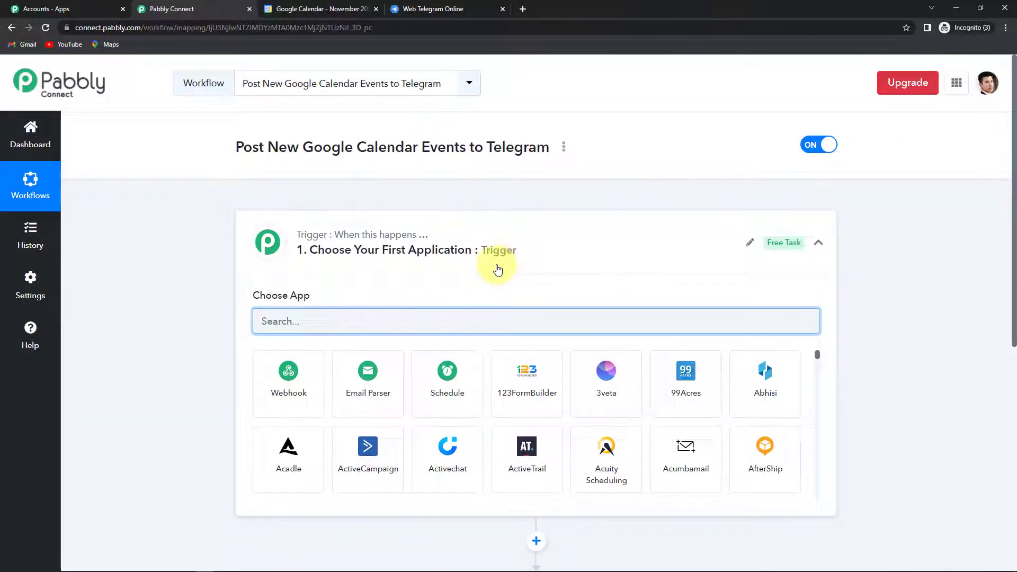
text(Google)
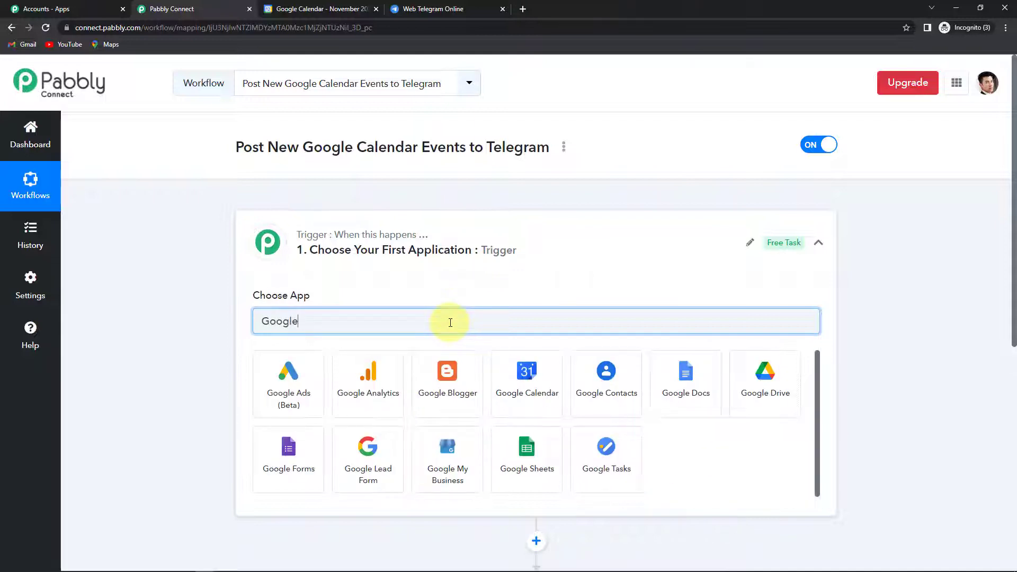
click(515, 386)
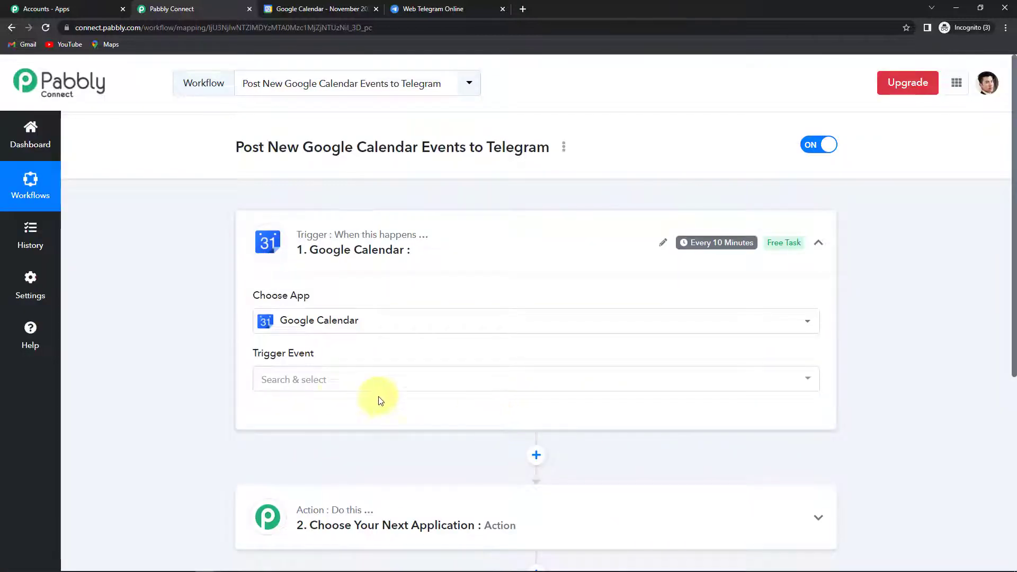
click(317, 383)
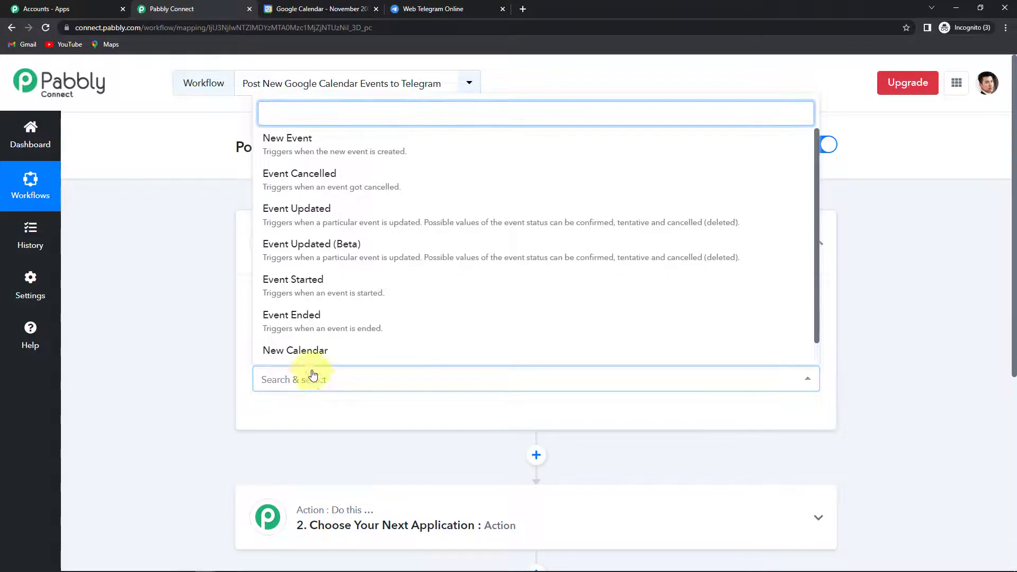
click(316, 153)
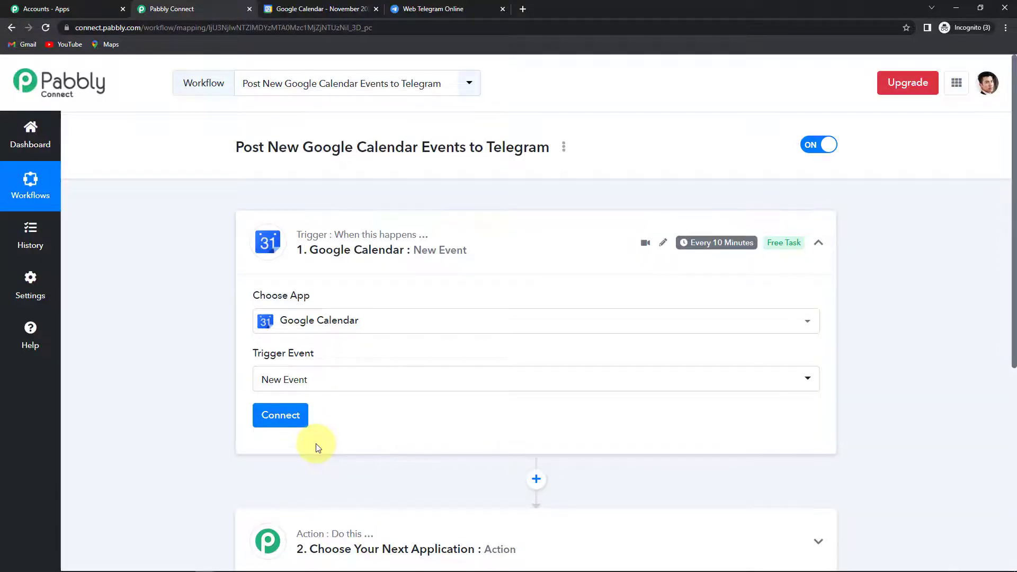
Add a new Google Calendar connection to the trigger and authorize Pabbly Connect Calendar with the Google account
mouse_move(721, 246)
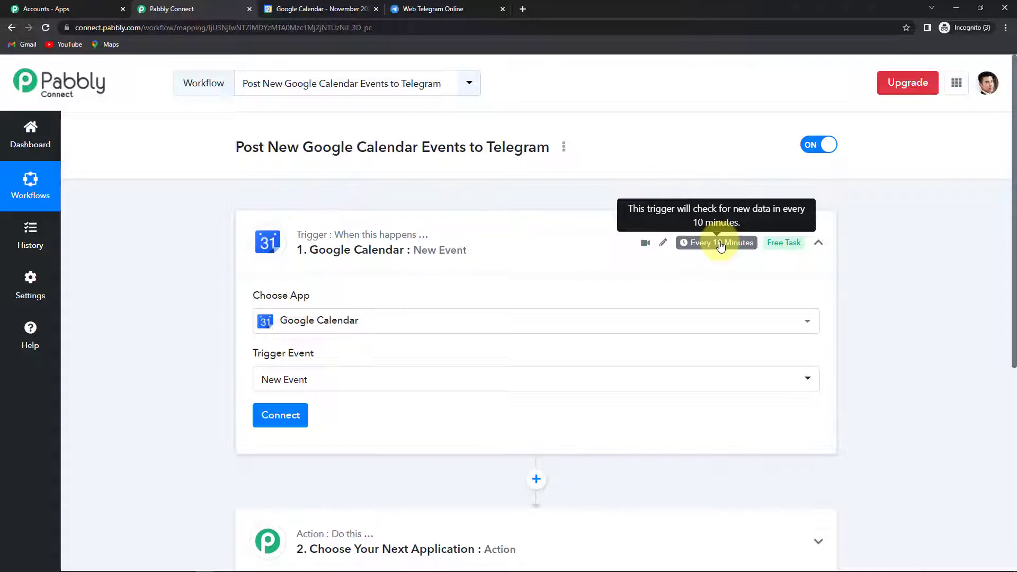
scroll(861, 303, down, 2)
click(268, 310)
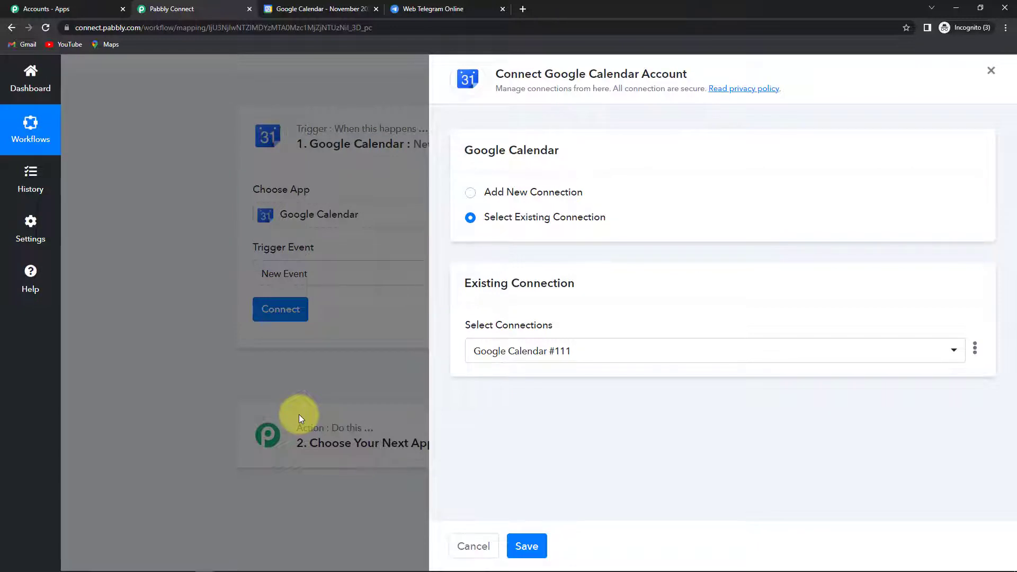
click(474, 195)
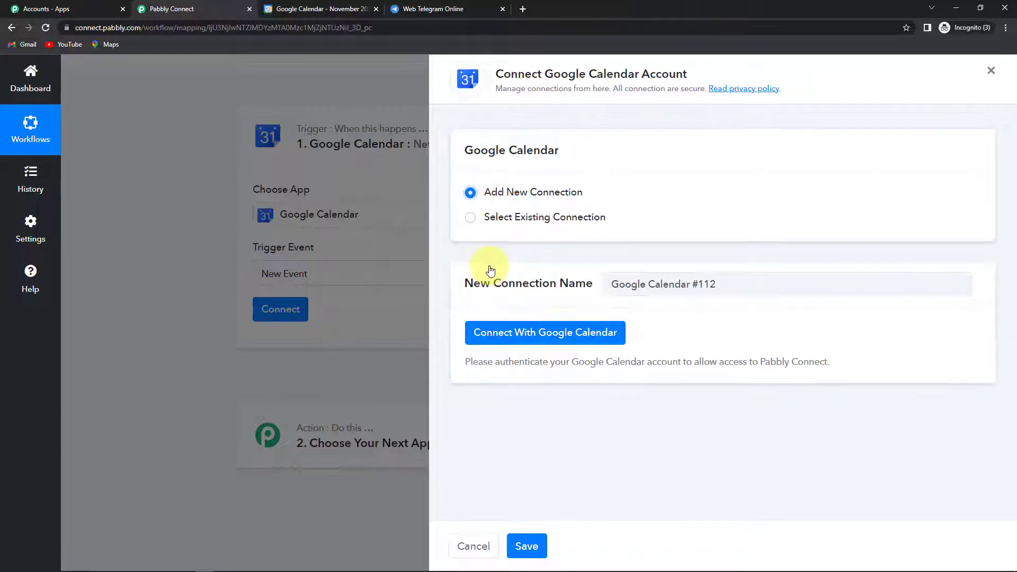
click(499, 334)
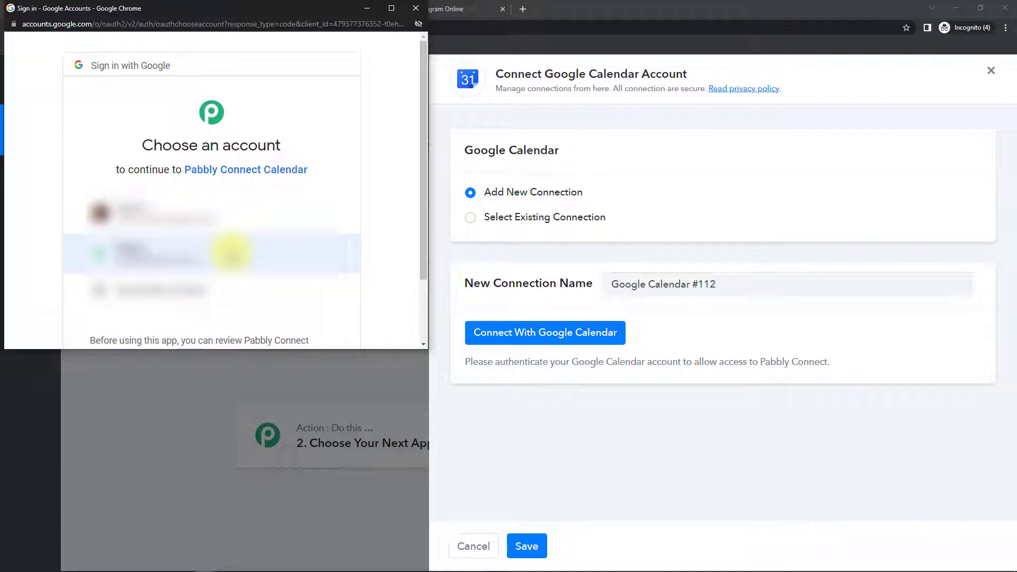
scroll(231, 253, down, 1)
click(261, 274)
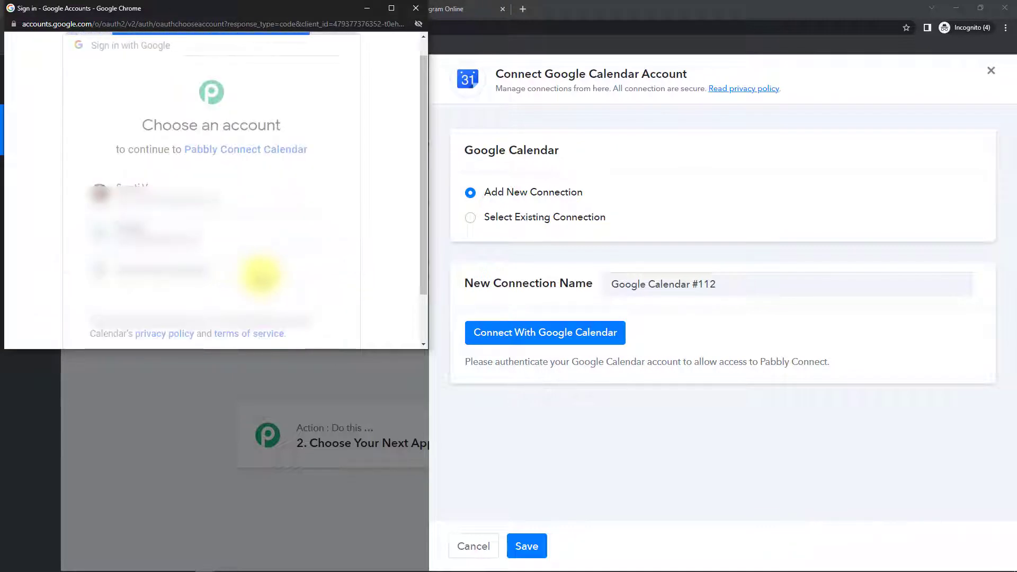
scroll(371, 279, down, 3)
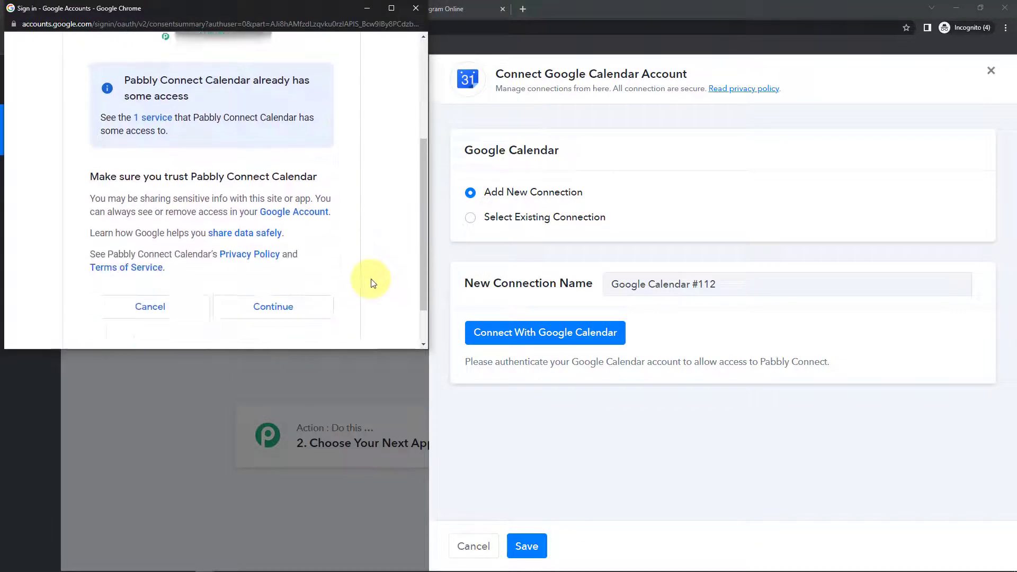
click(274, 254)
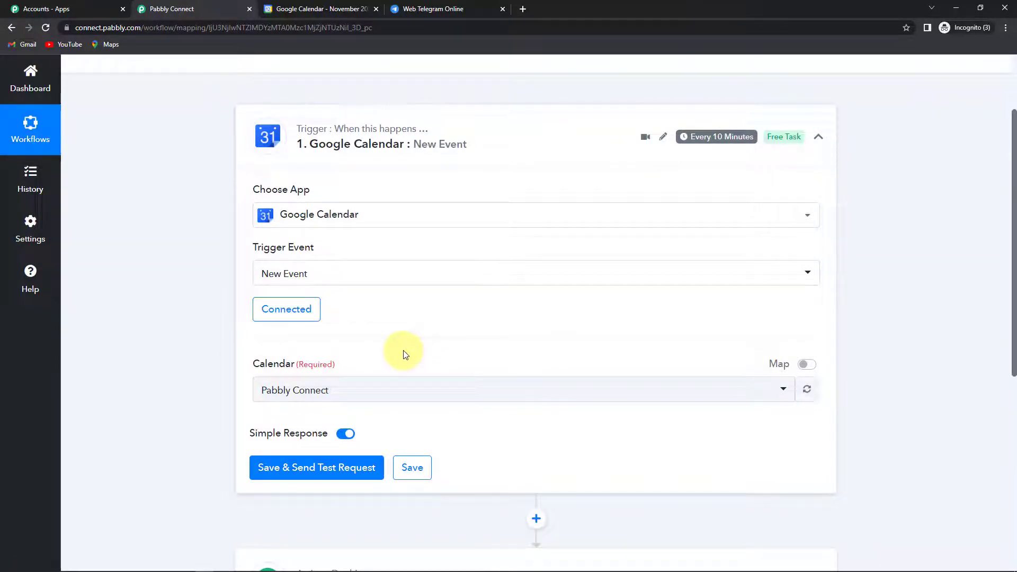
Select the calendar named by the account's e-mail address for the trigger, then save and send a test request
scroll(400, 350, down, 2)
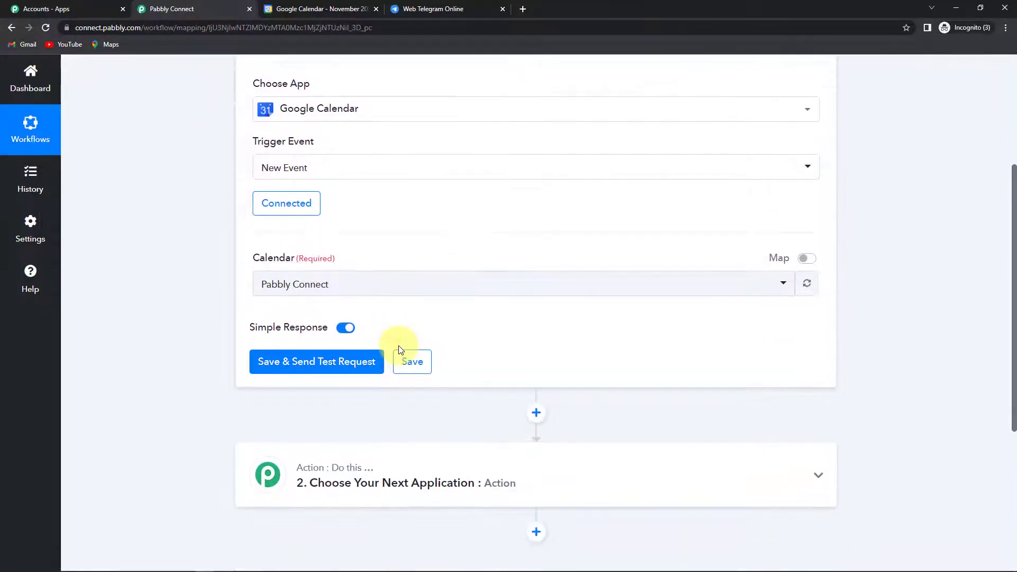
click(723, 285)
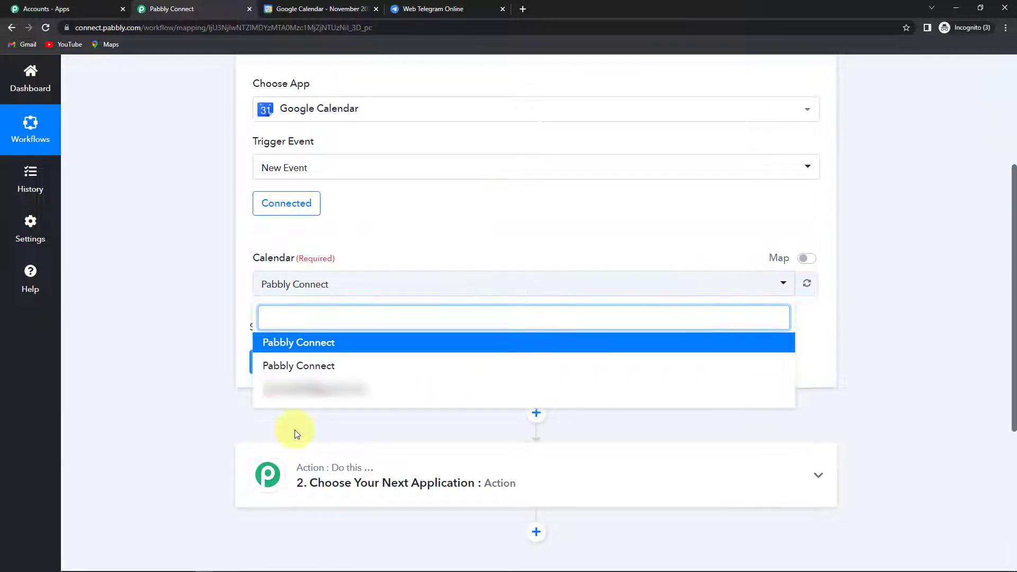
click(271, 390)
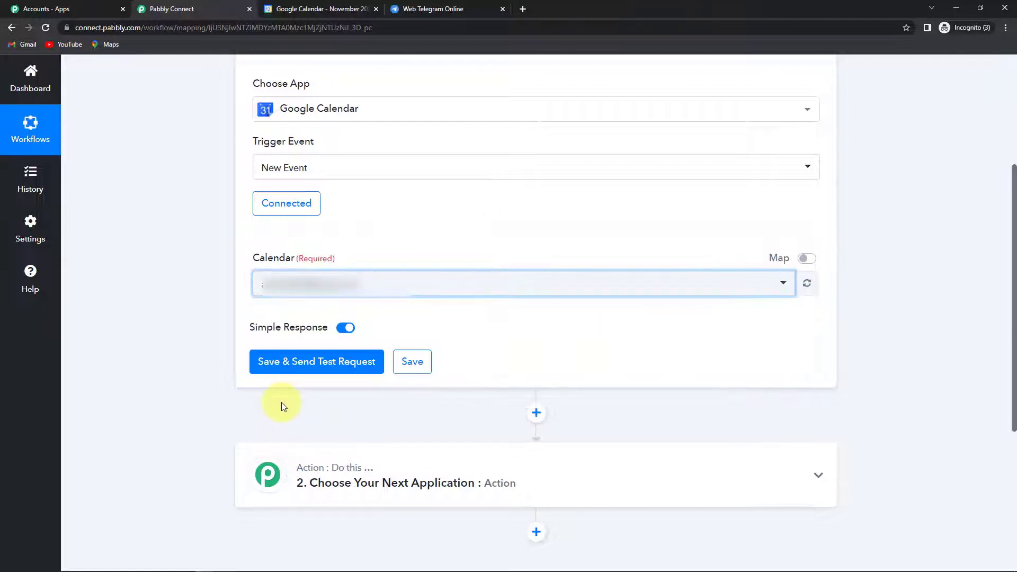
click(299, 364)
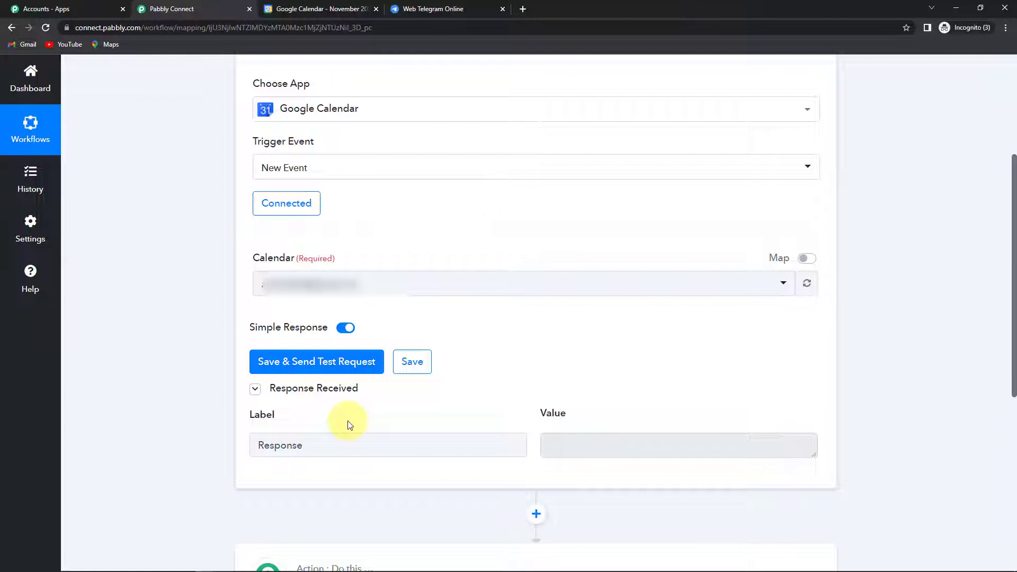
Switch to Google Calendar and start a new event titled "Demo Event"
click(334, 8)
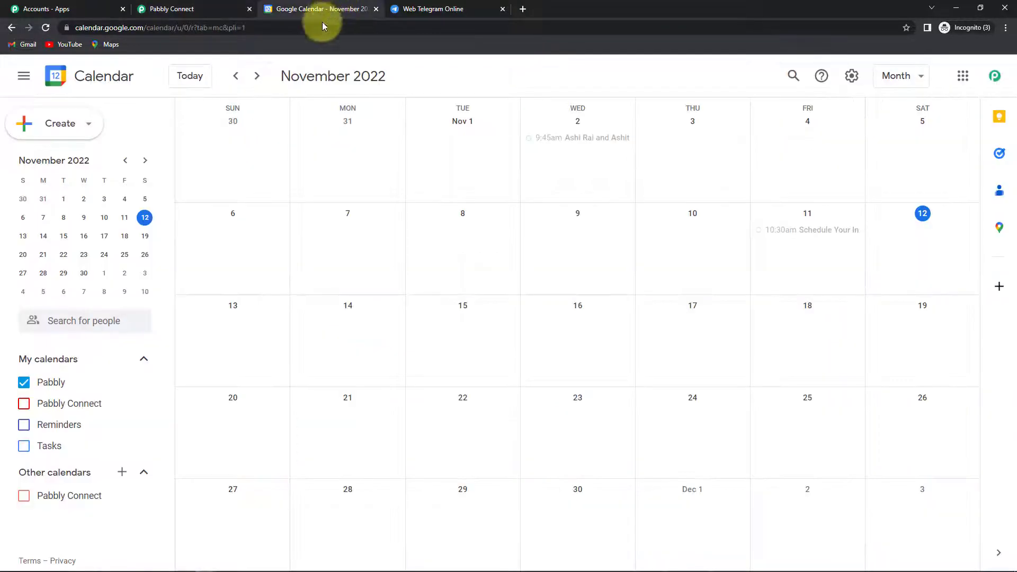
click(31, 126)
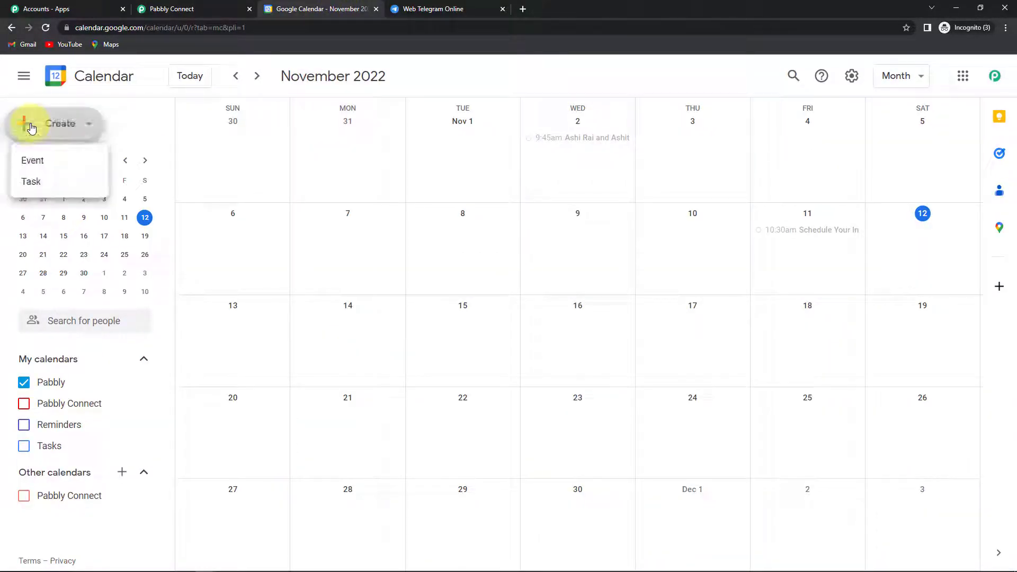
click(32, 160)
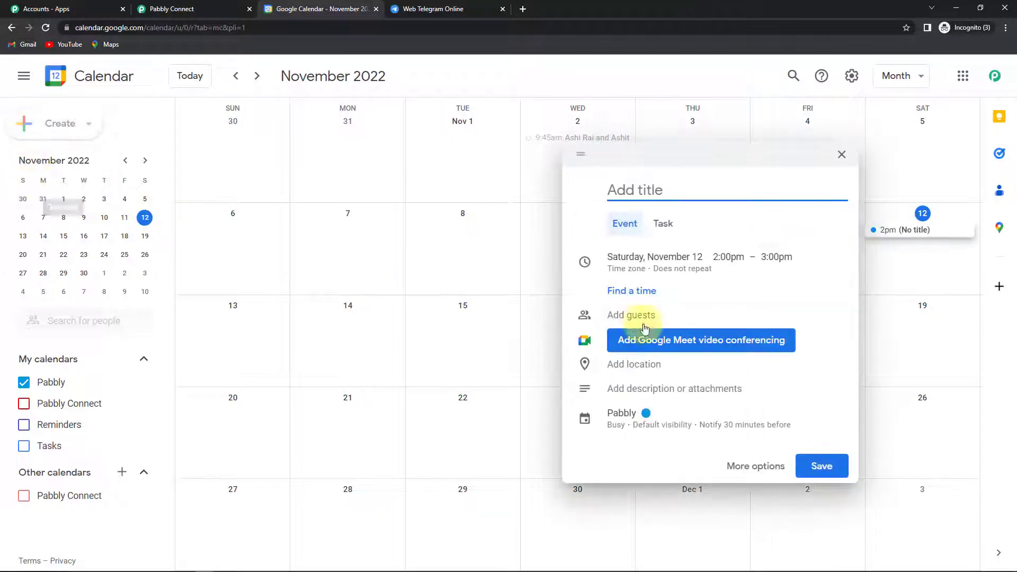
text(Demo Event)
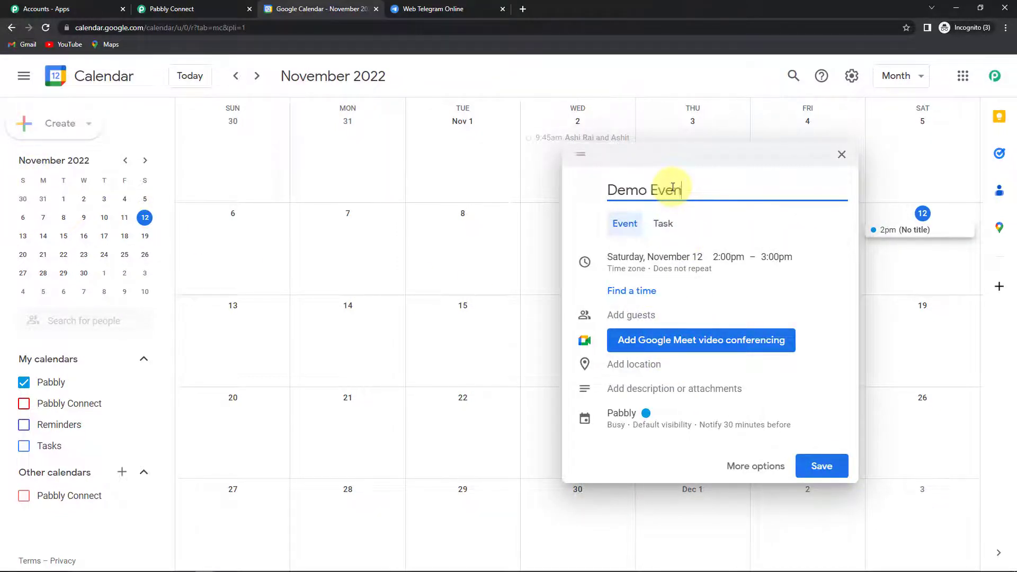
Schedule the event for Monday, November 14, from 1:30pm to 2:30pm
click(641, 259)
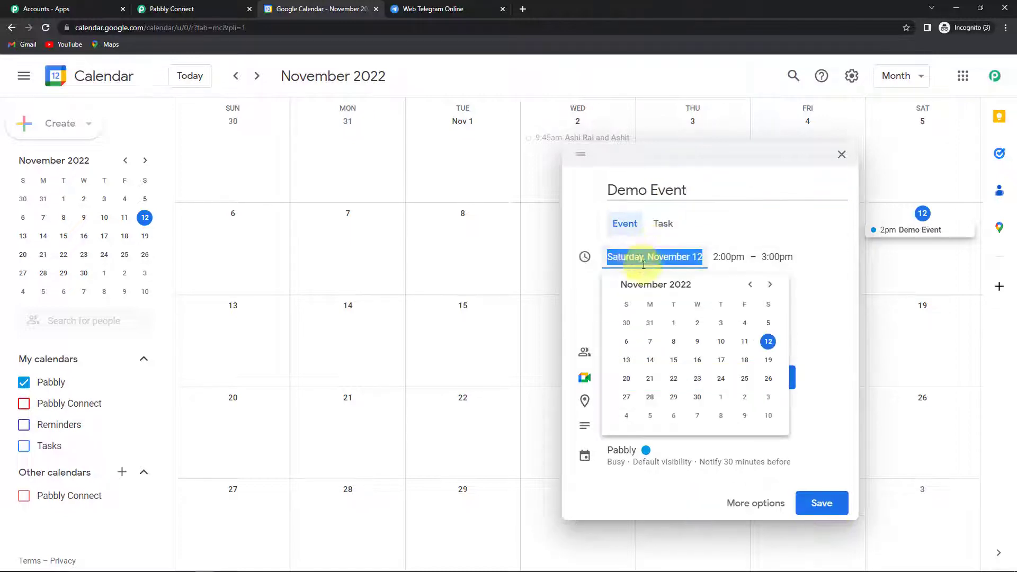
click(651, 363)
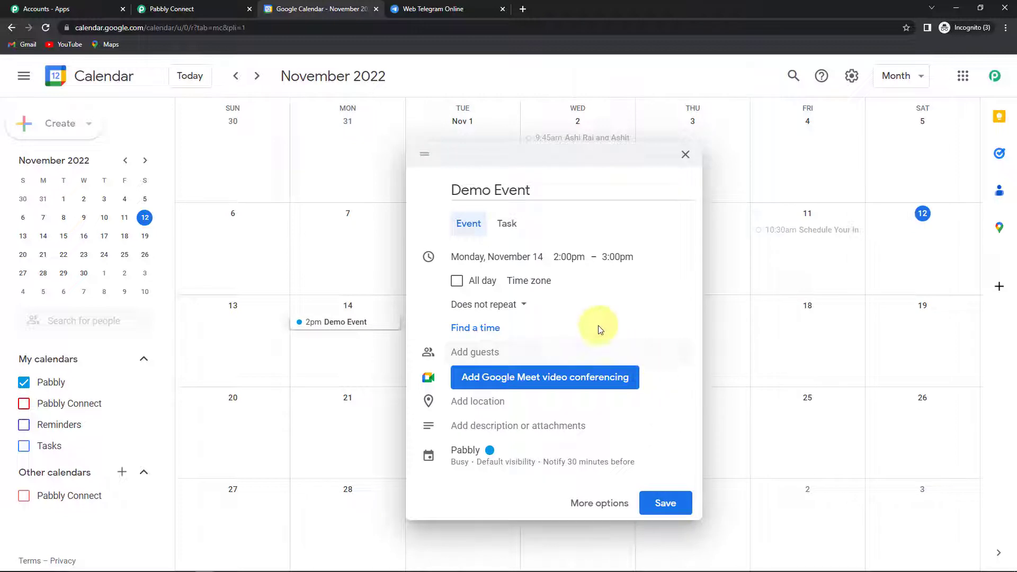
click(571, 257)
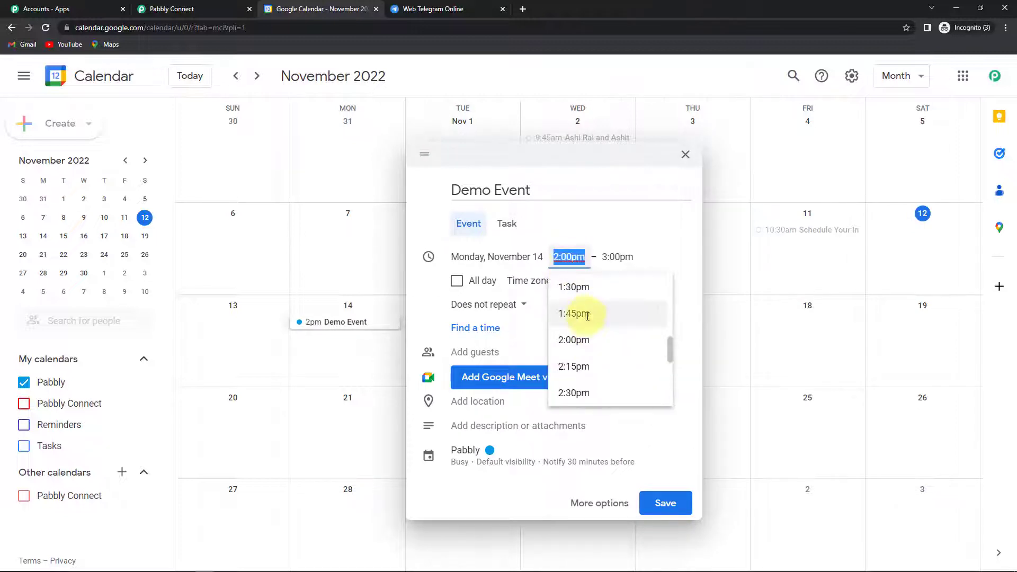
click(583, 293)
click(615, 257)
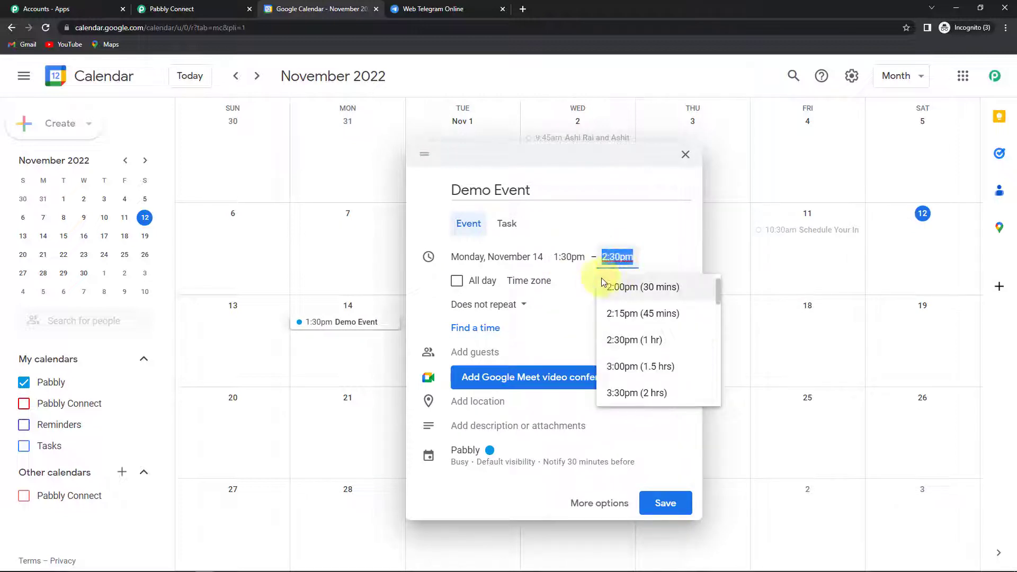
click(583, 290)
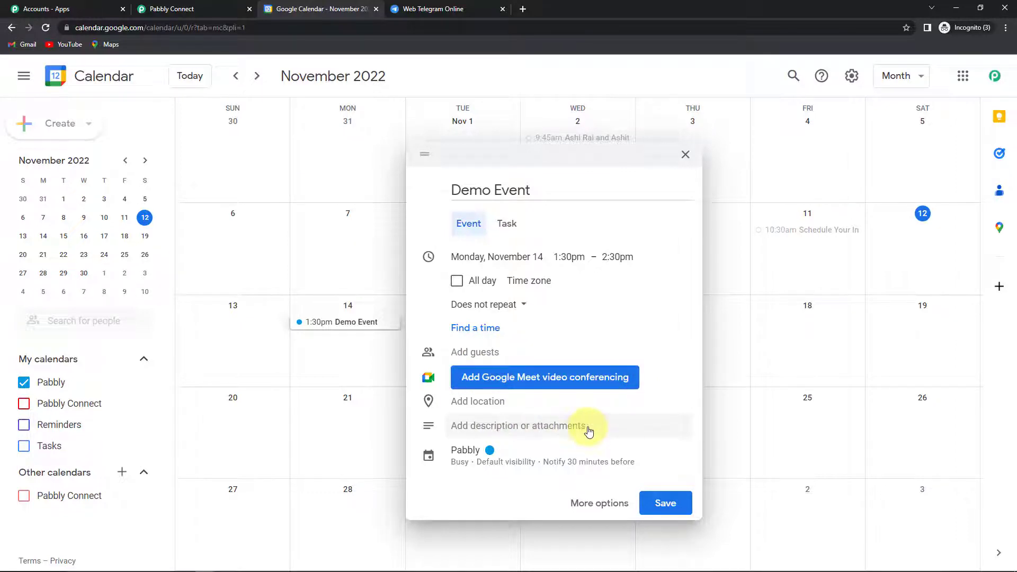
Save the calendar event, switch back to Pabbly Connect and resend the trigger's test request to review the event data
click(659, 506)
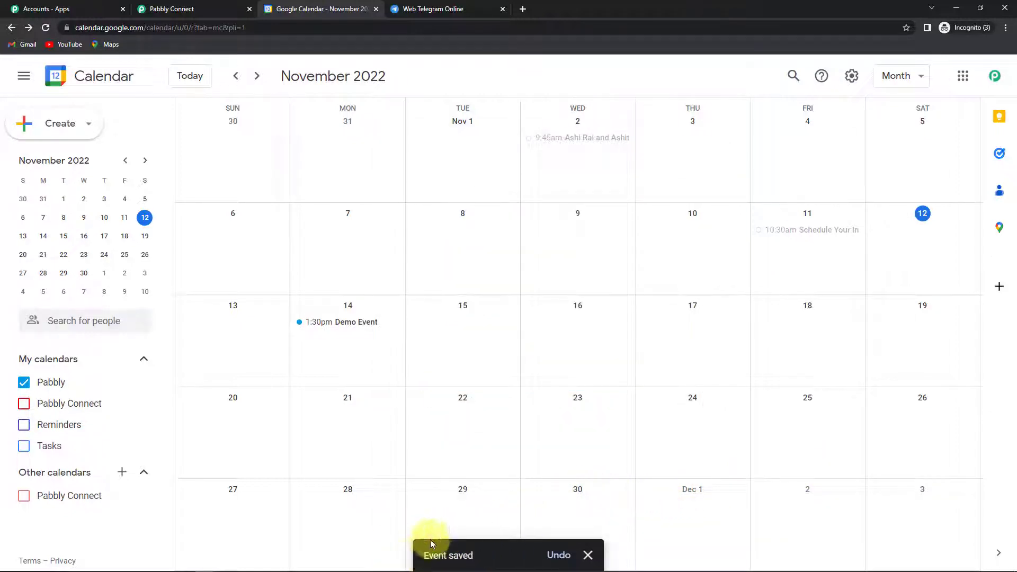
click(182, 9)
click(303, 363)
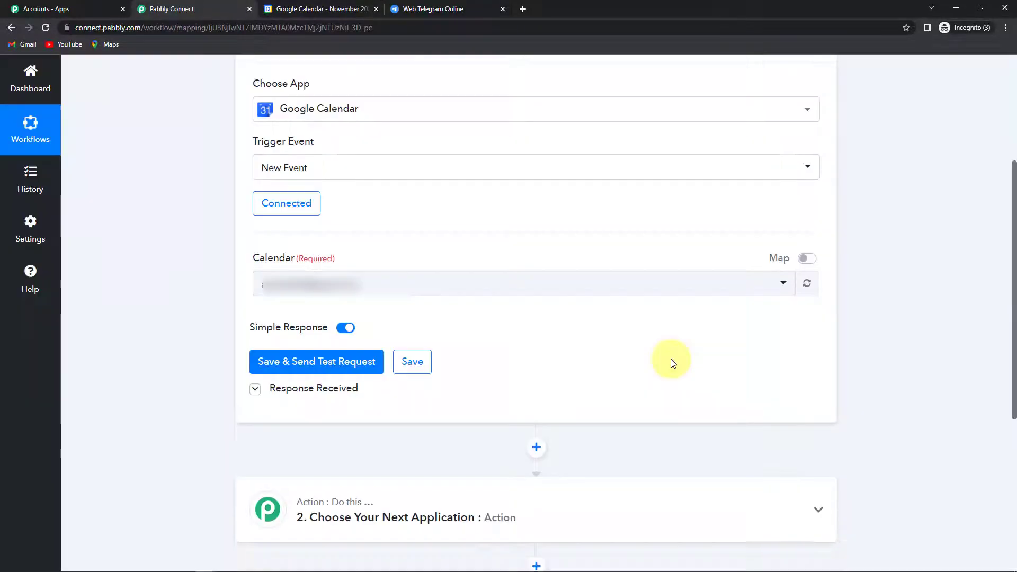
scroll(924, 370, down, 5)
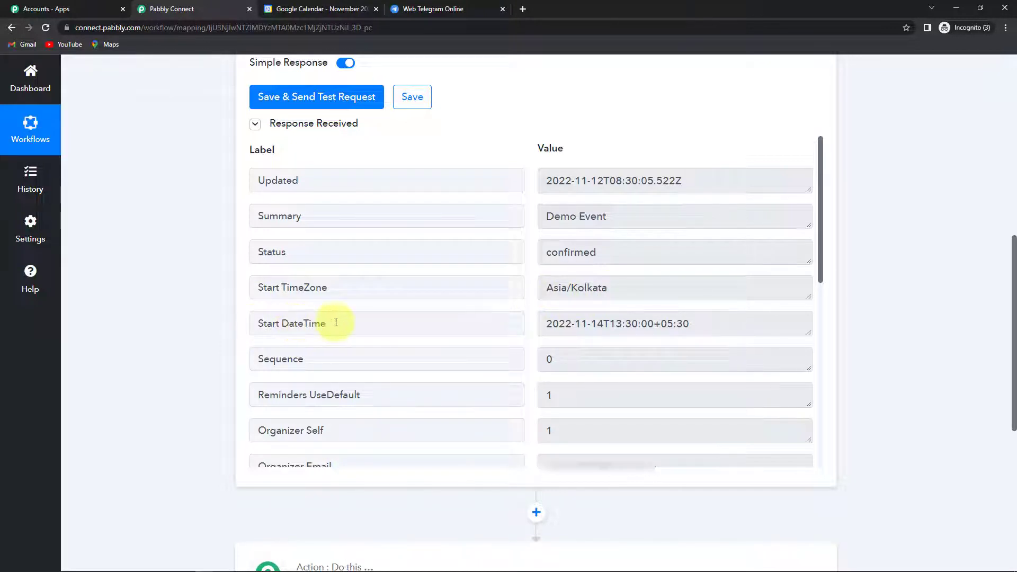
scroll(355, 322, down, 4)
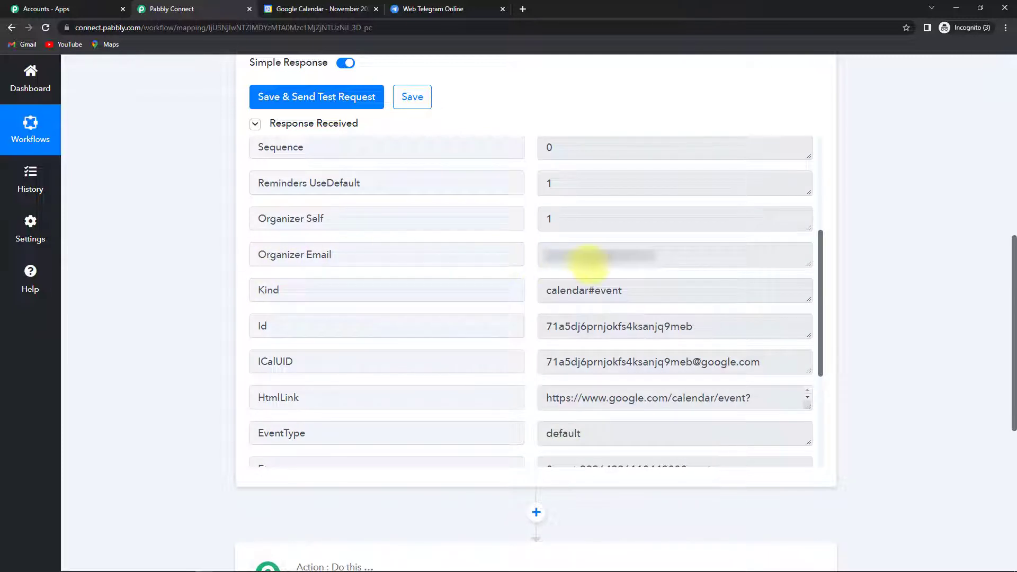
scroll(378, 385, down, 4)
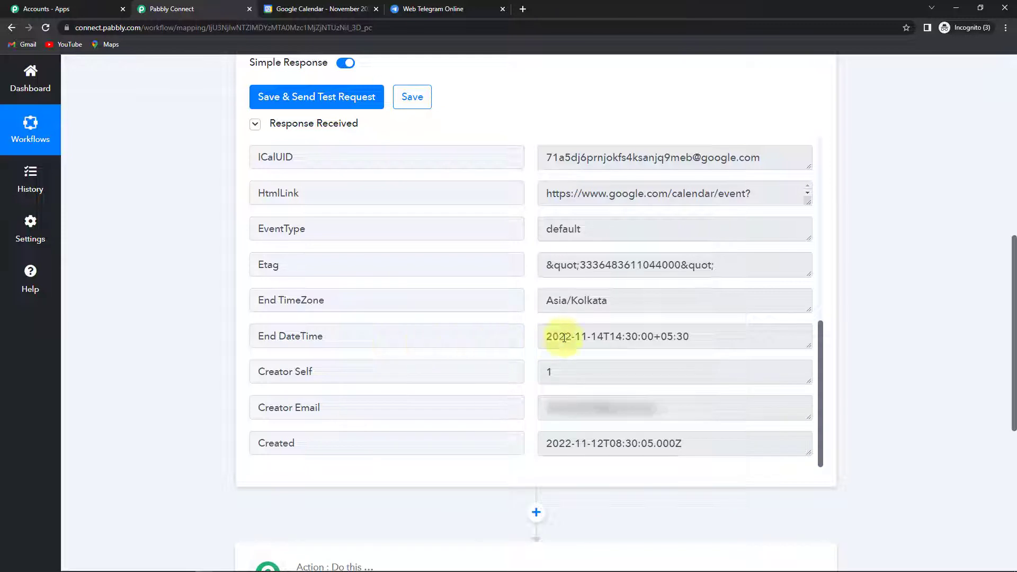
scroll(610, 338, down, 2)
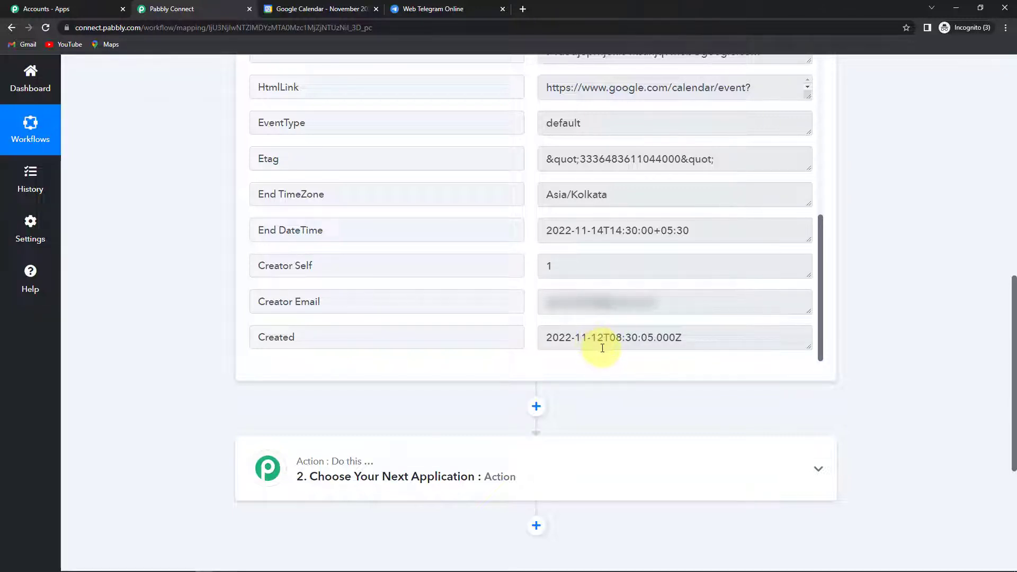
scroll(684, 296, up, 2)
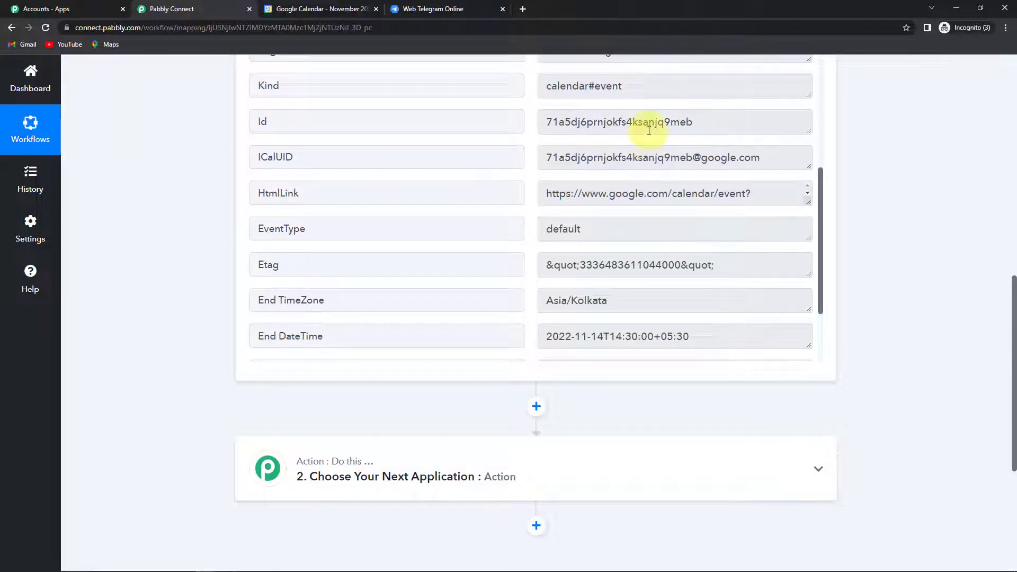
Set the second workflow step to Date/Time Formatter by Pabbly with the Format Date with Time Zone event and connect it
scroll(871, 273, down, 4)
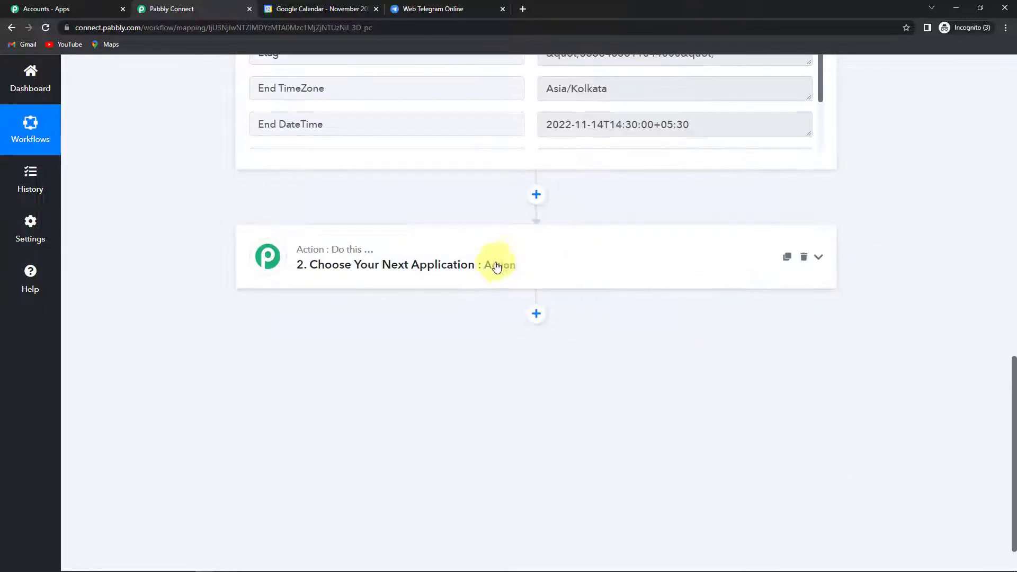
click(434, 263)
click(351, 336)
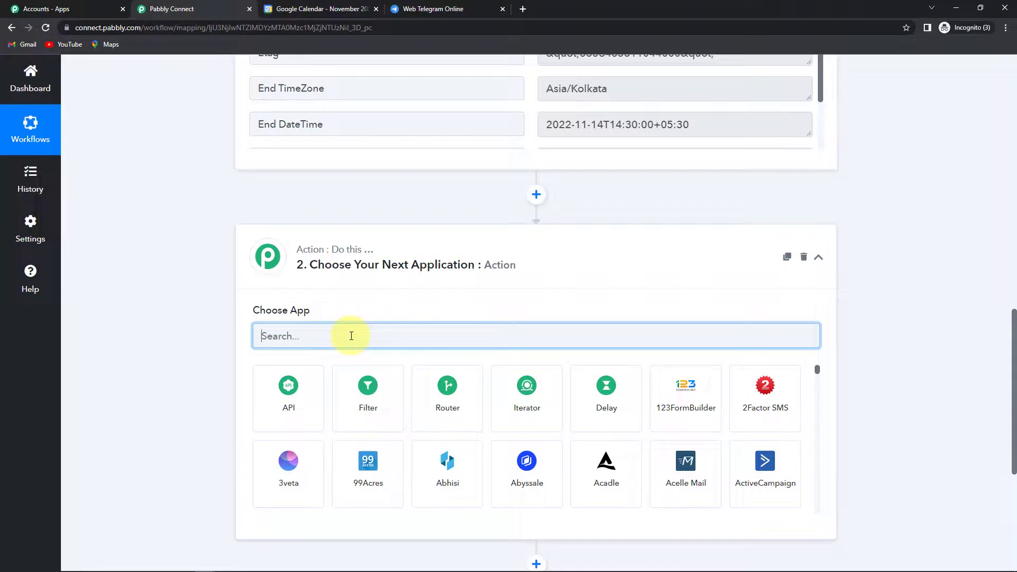
text(date)
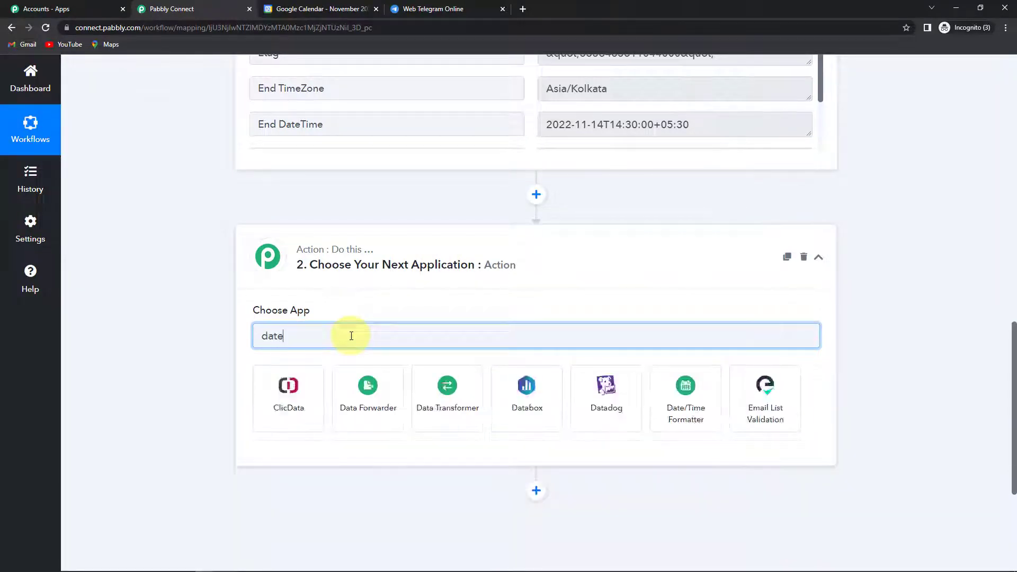
click(270, 406)
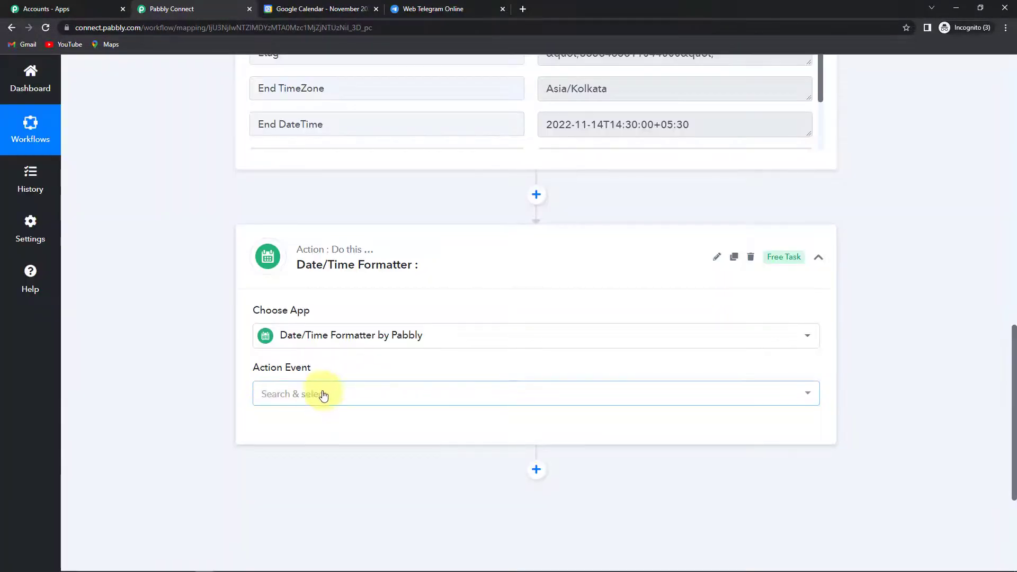
click(323, 394)
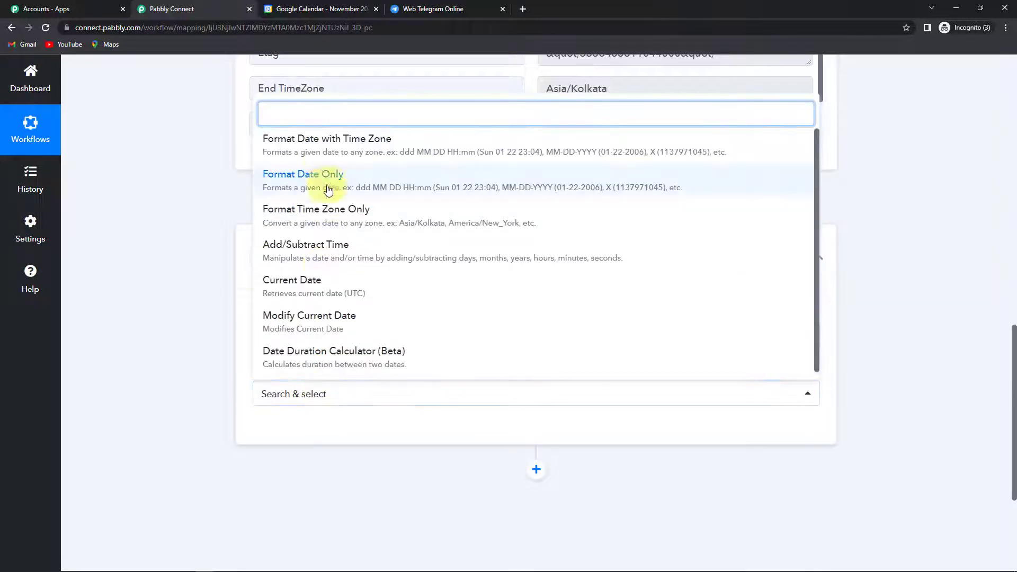
click(319, 144)
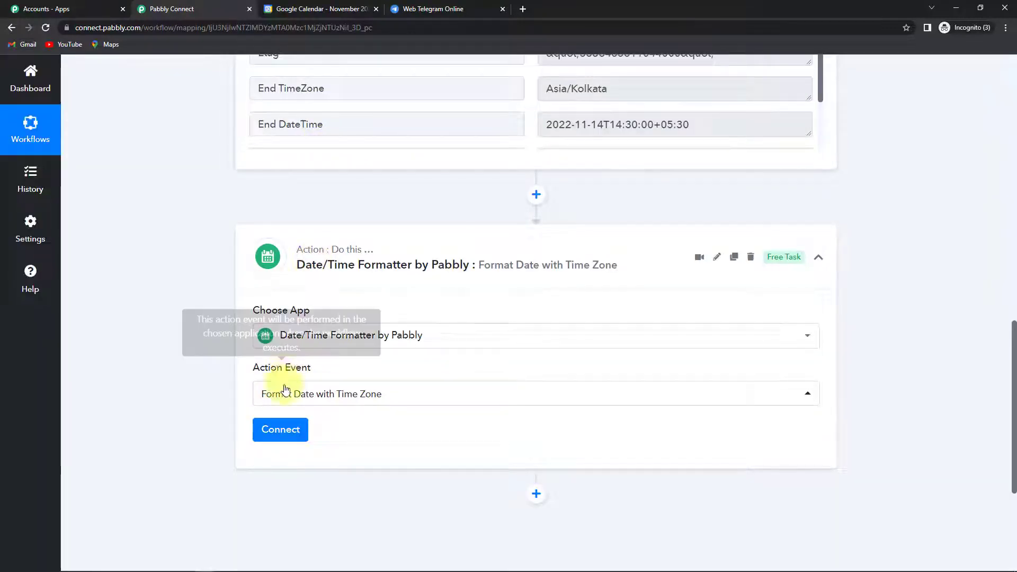
click(283, 433)
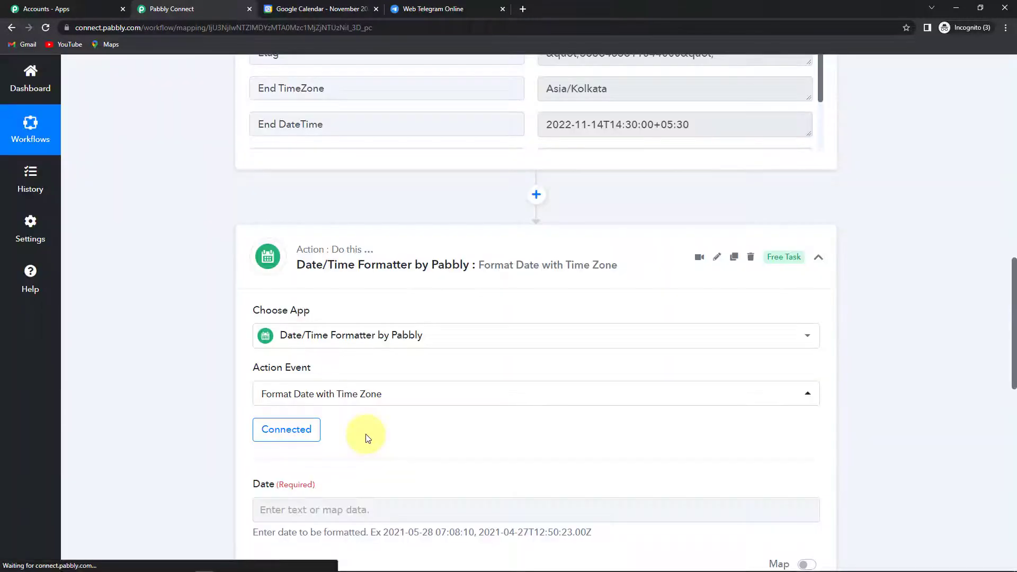
Map the Google Calendar trigger's Start DateTime into the formatter's Date field
scroll(412, 418, down, 4)
click(370, 300)
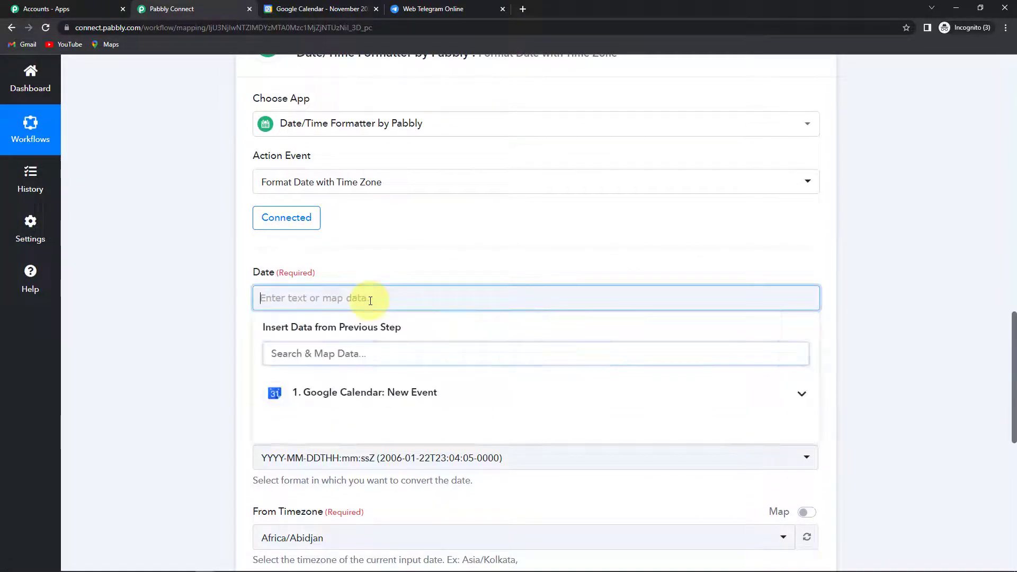
click(382, 392)
scroll(370, 424, down, 2)
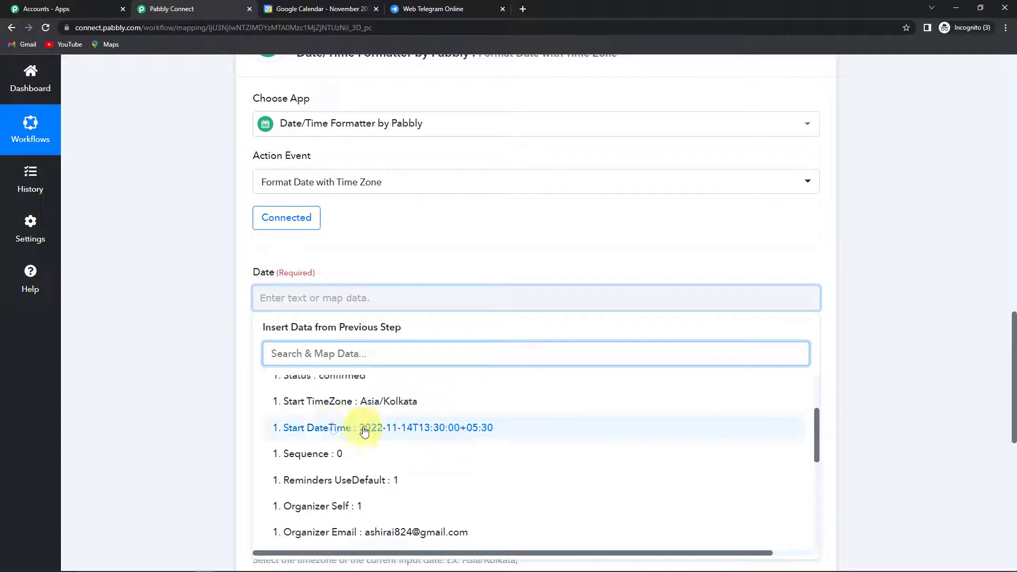
click(412, 434)
click(191, 340)
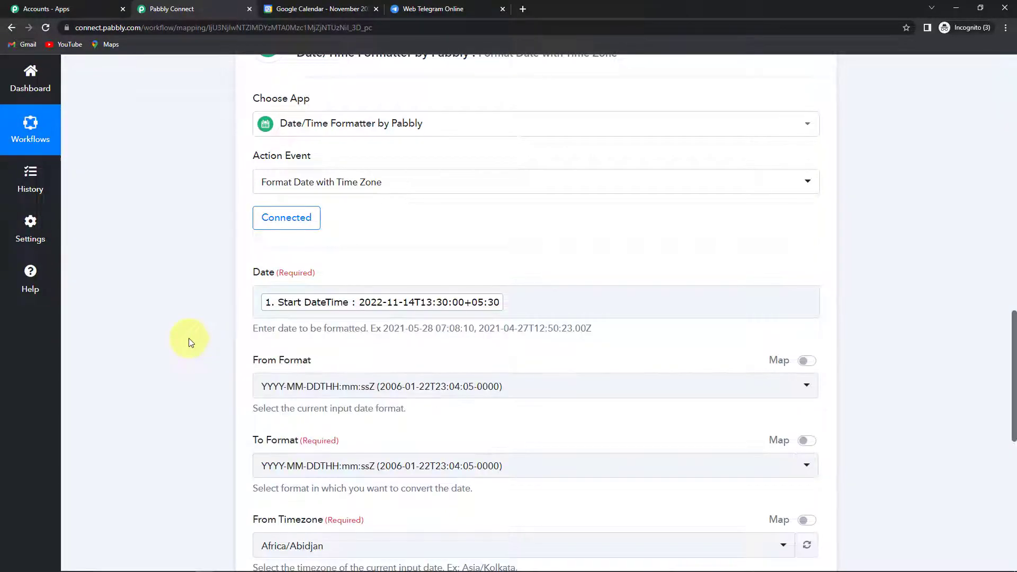
Set the formatter's target date format to DD/MM/YYYY hh:mm:ss A, keeping YYYY-MM-DDTHH:mm:ssZ as the source format
scroll(198, 340, down, 2)
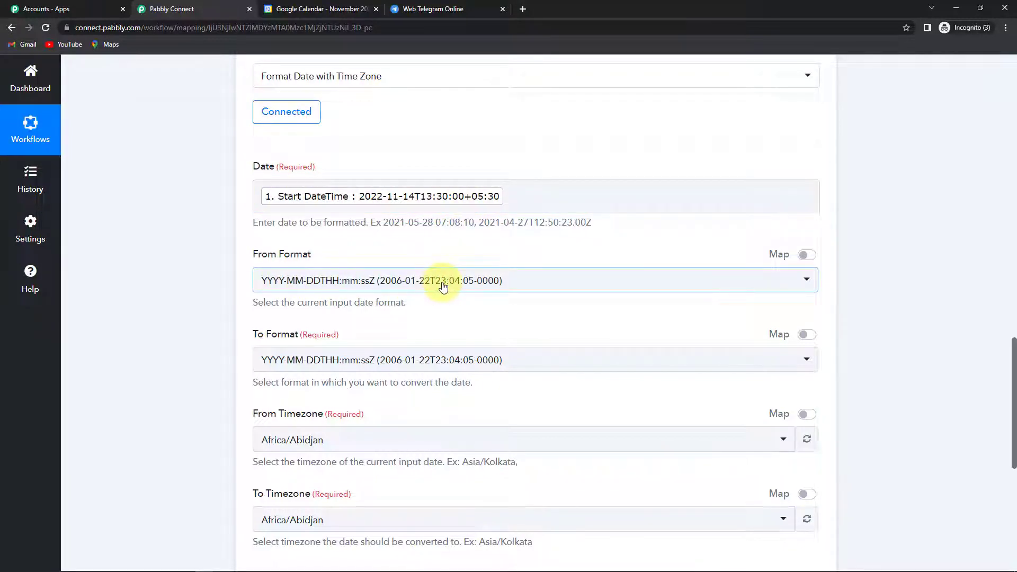
scroll(440, 287, down, 1)
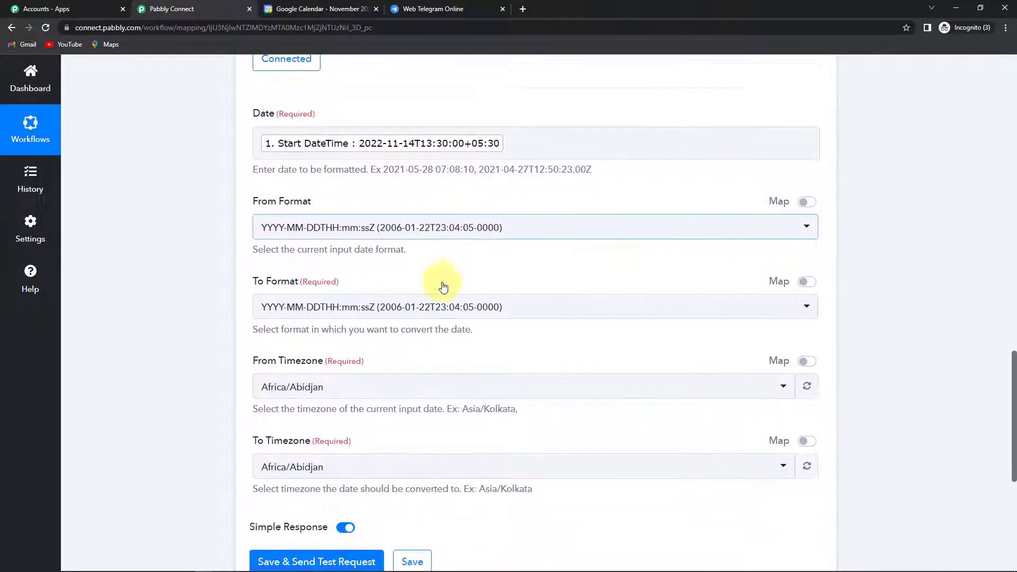
click(379, 311)
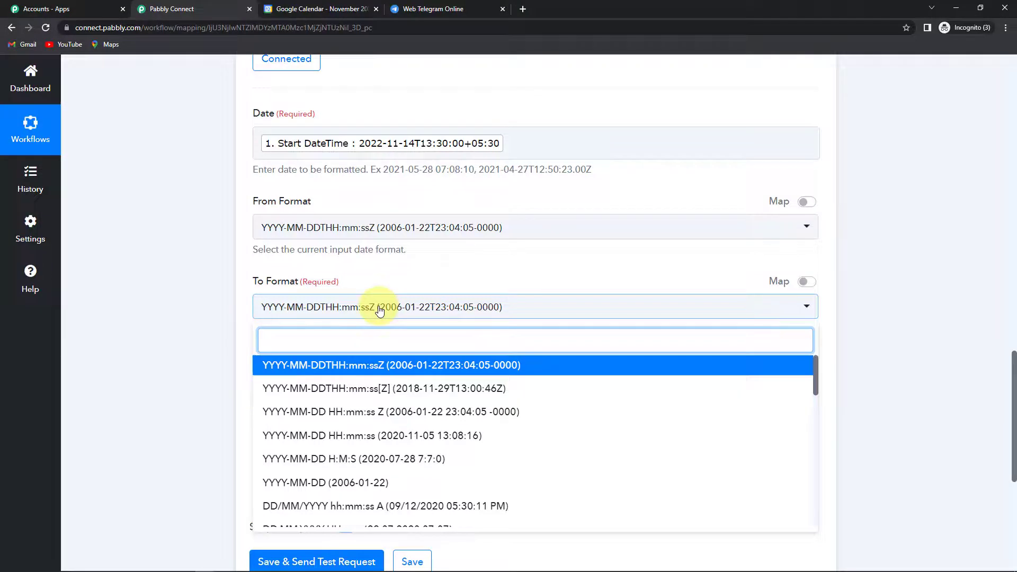
scroll(438, 390, down, 1)
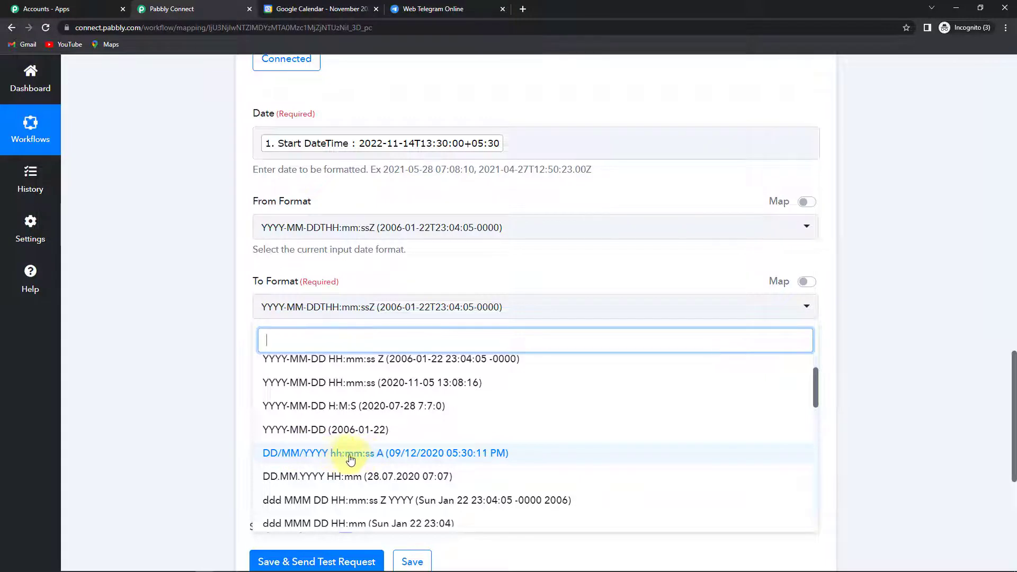
click(377, 455)
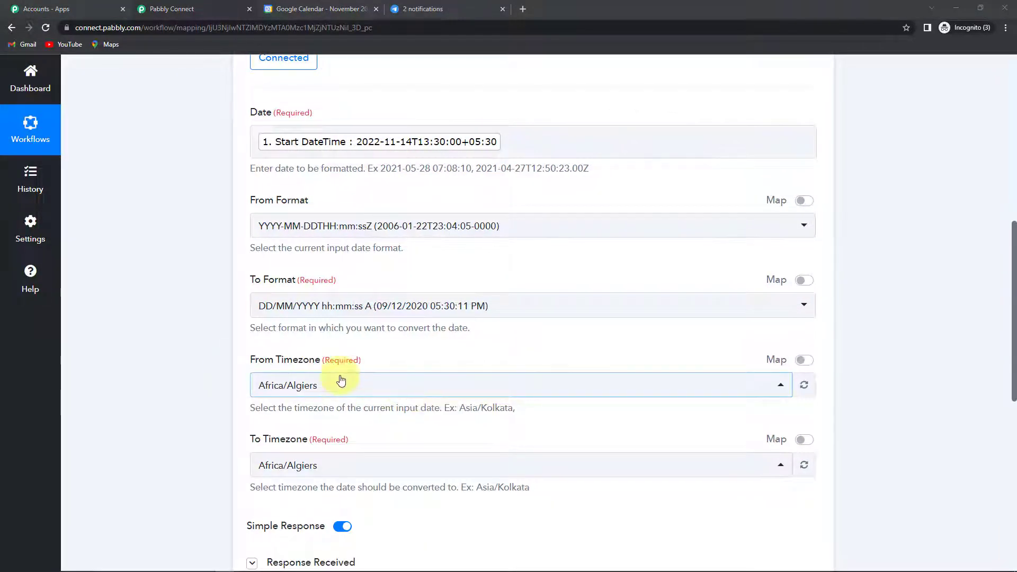
Set both the From Timezone and the To Timezone of the formatter to Asia/Kolkata
click(331, 389)
text(kol)
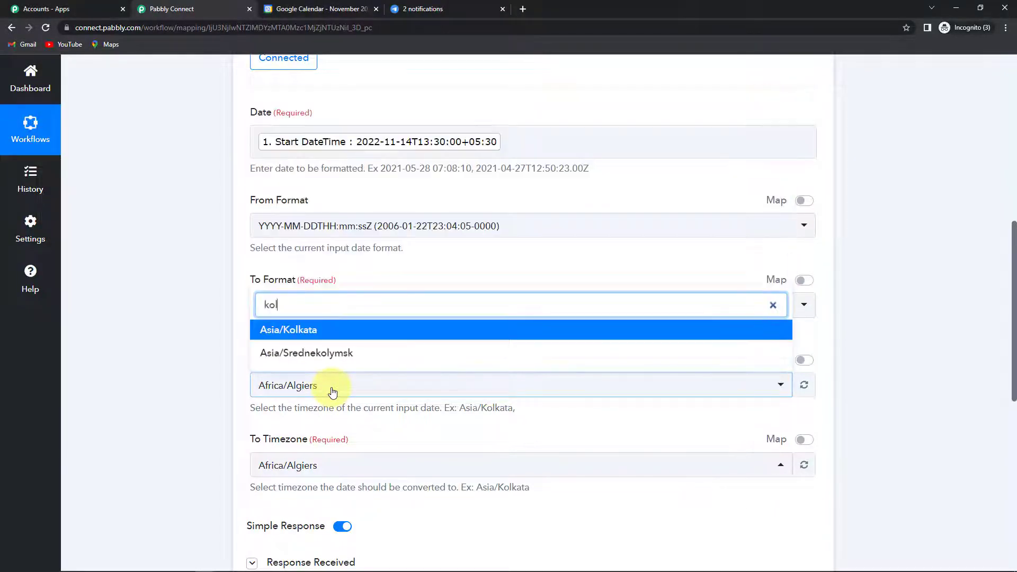
click(306, 330)
scroll(325, 413, down, 2)
click(329, 419)
text(kol)
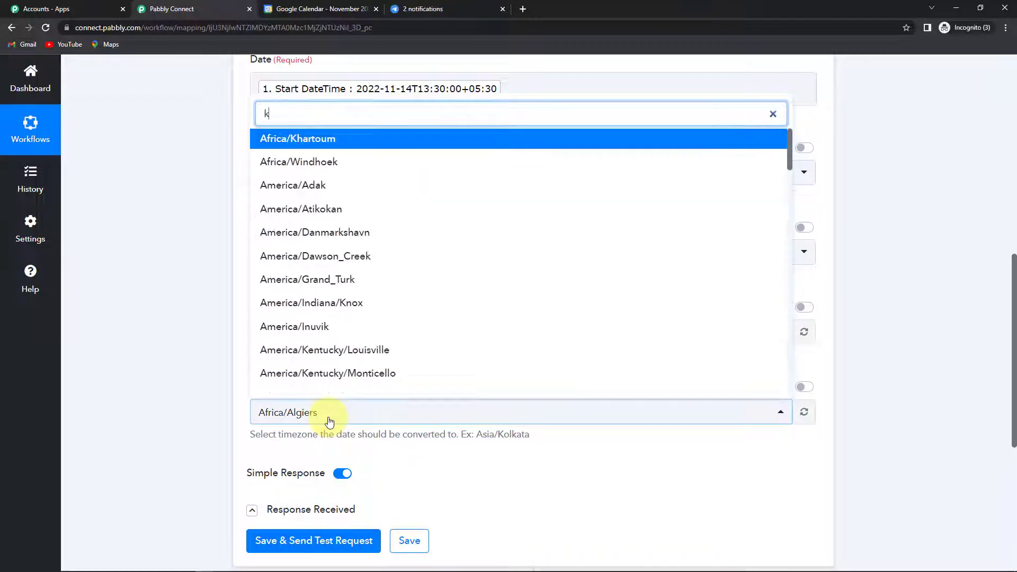
click(318, 356)
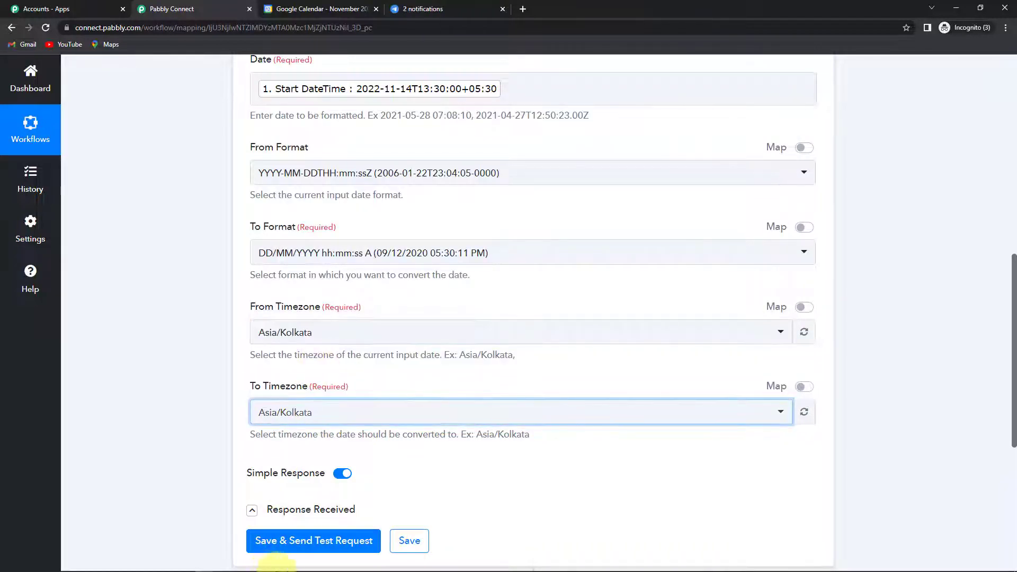
Save the start date formatter step and send its test request
scroll(323, 521, down, 1)
click(287, 488)
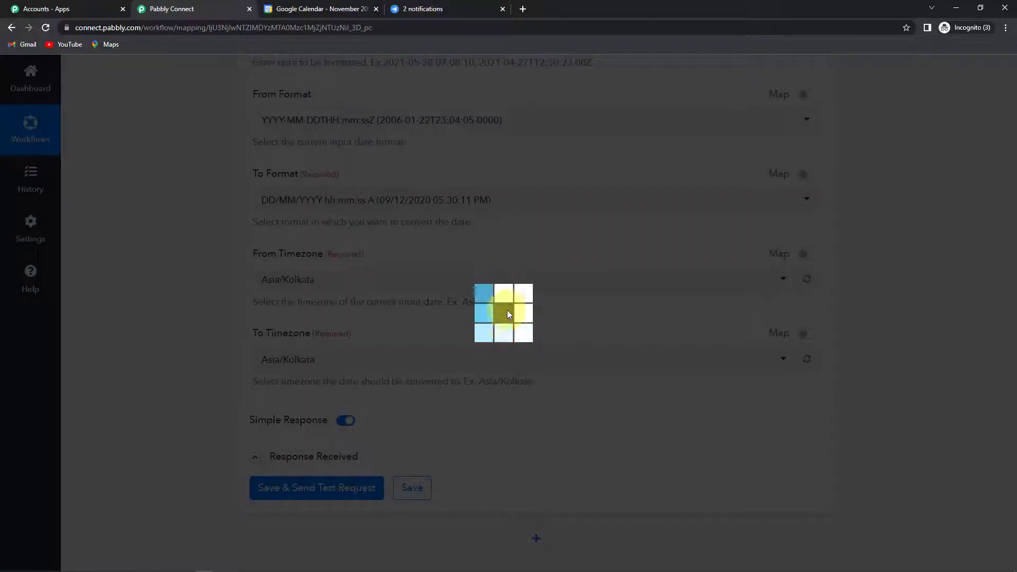
scroll(662, 390, down, 2)
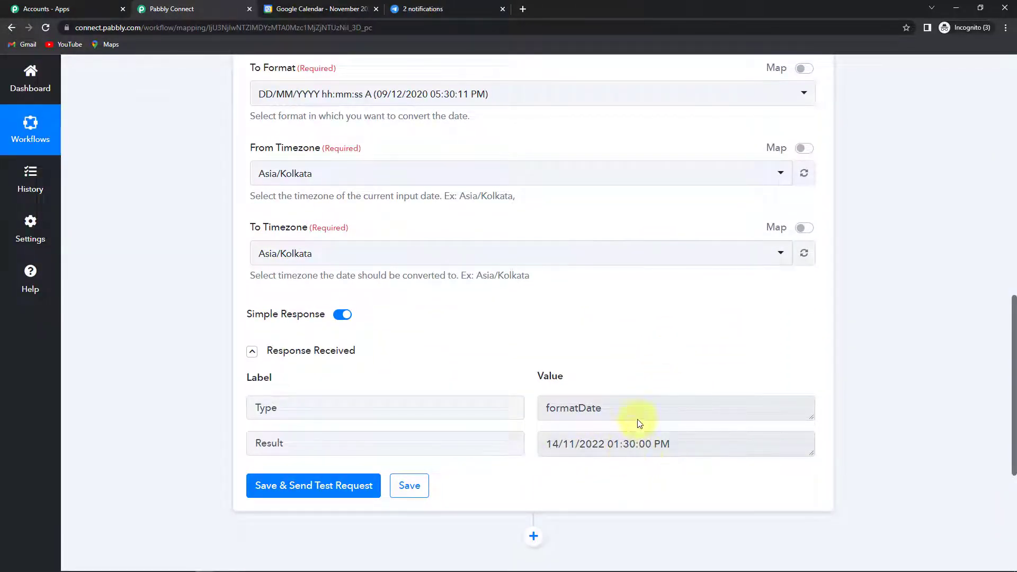
Add another Date/Time Formatter by Pabbly action below with the Format Date with Time Zone event and connect it
scroll(588, 357, down, 3)
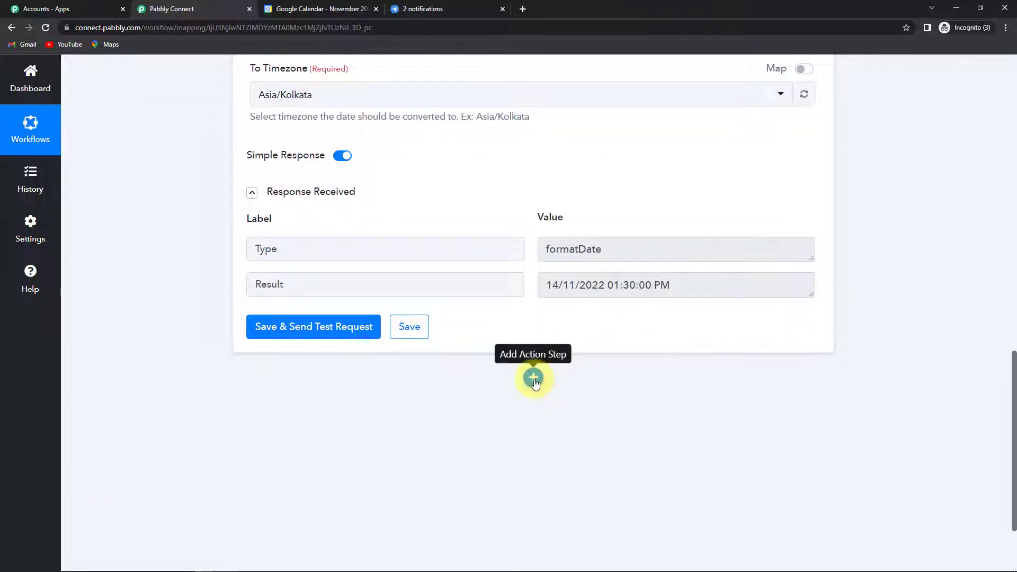
click(533, 377)
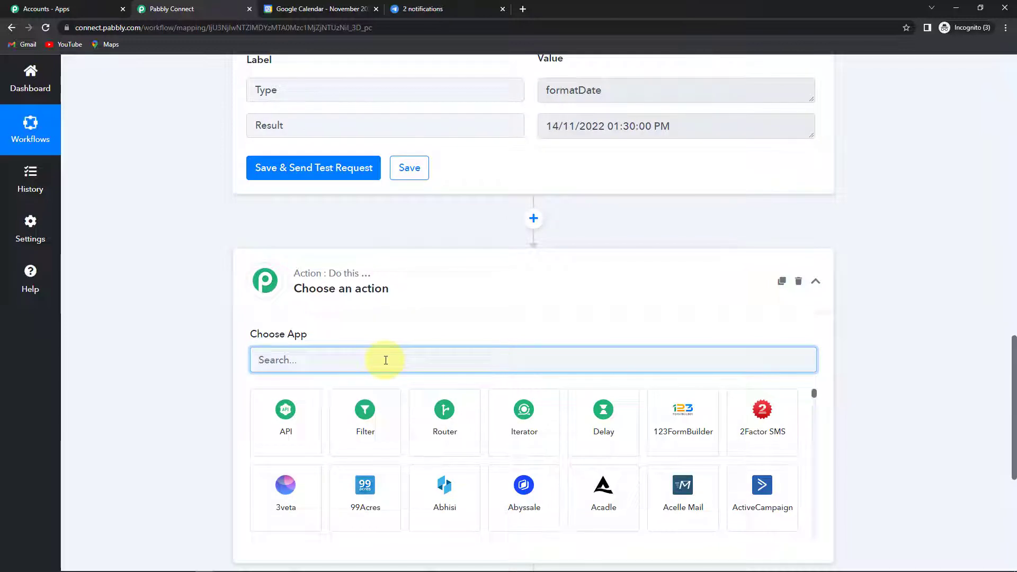
text(date)
click(292, 407)
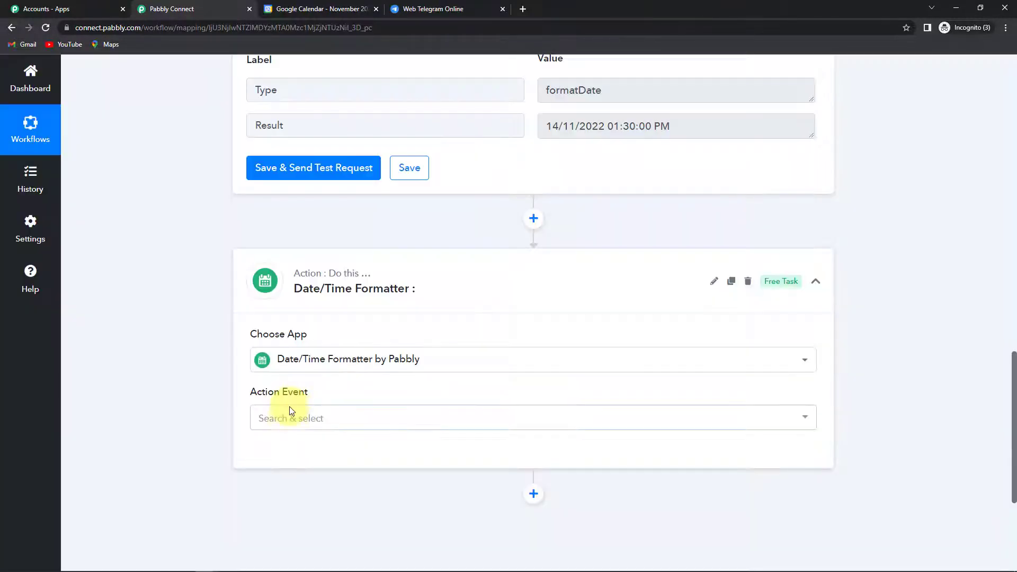
click(289, 418)
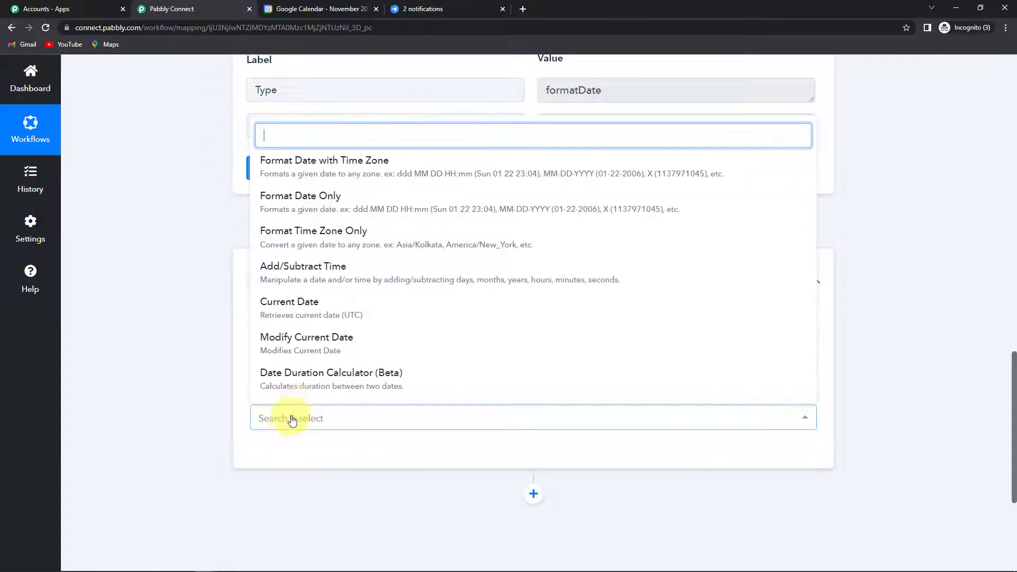
click(335, 169)
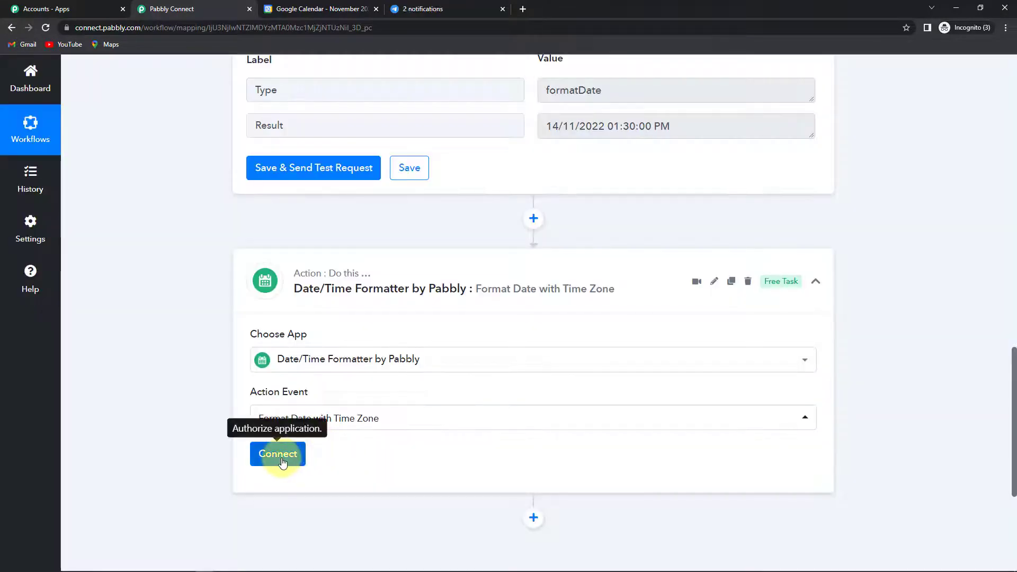
click(281, 457)
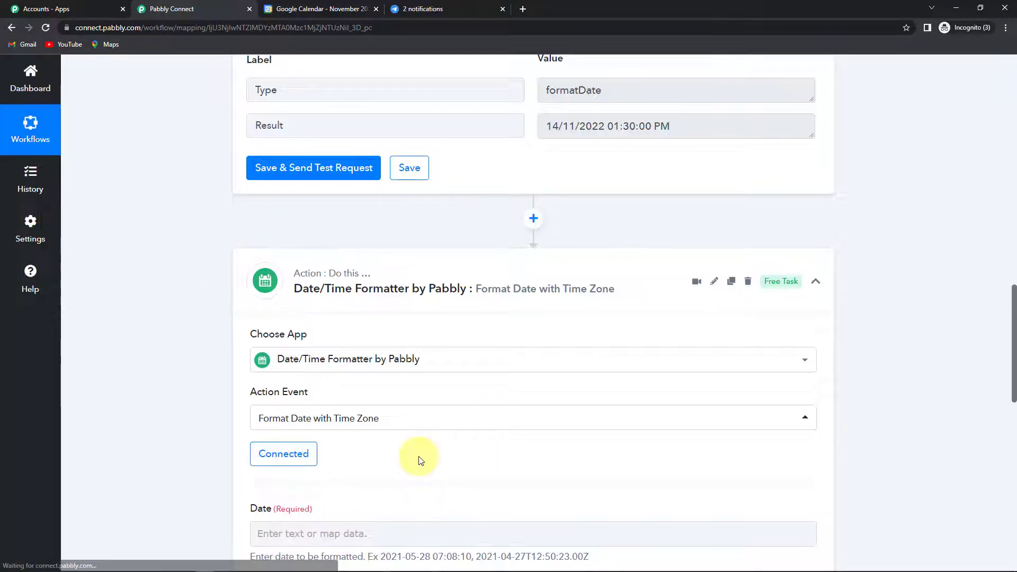
Map the End DateTime value from the Google Calendar New Event step into the second formatter's Date field
scroll(418, 459, down, 4)
click(359, 325)
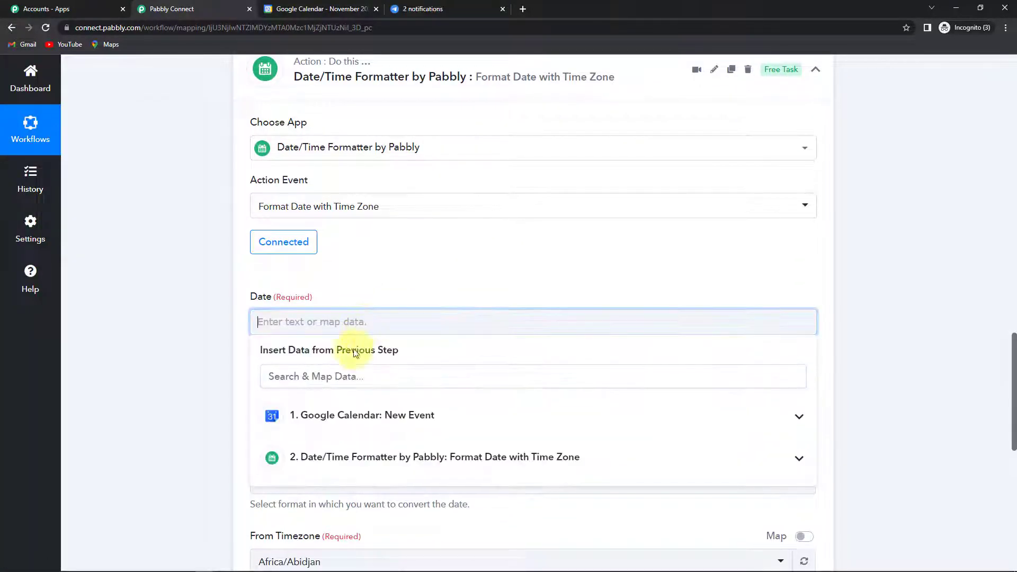
click(346, 428)
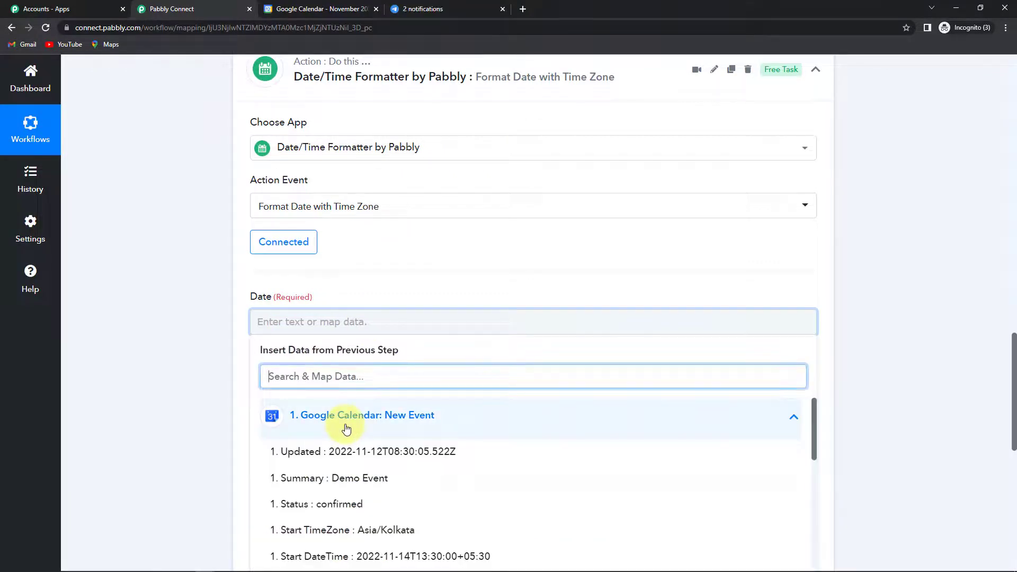
scroll(391, 504, down, 5)
scroll(393, 505, down, 3)
click(347, 500)
click(154, 395)
Set the second formatter's To Format to DD/MM/YYYY hh:mm:ss A
scroll(190, 371, down, 2)
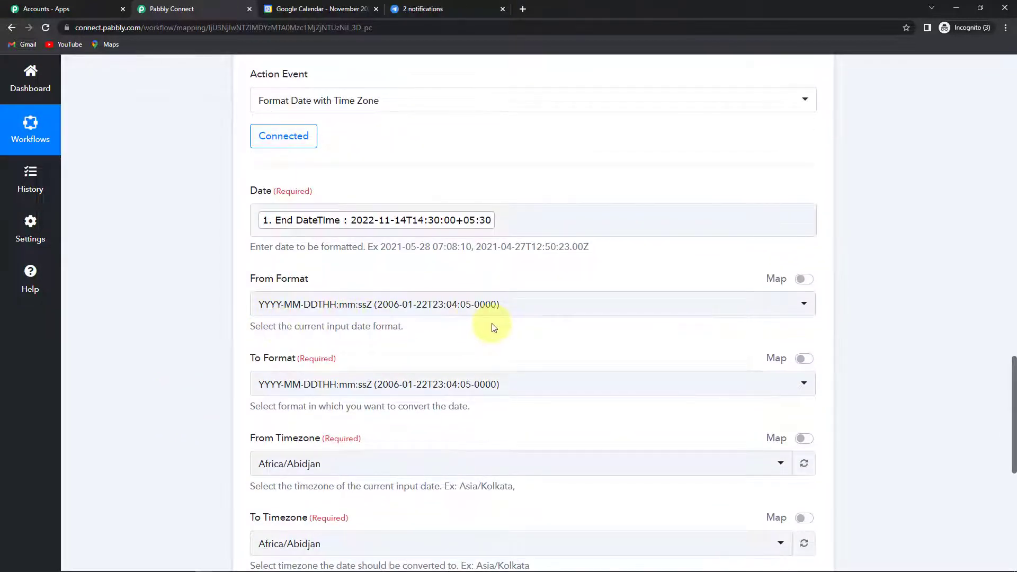
click(385, 381)
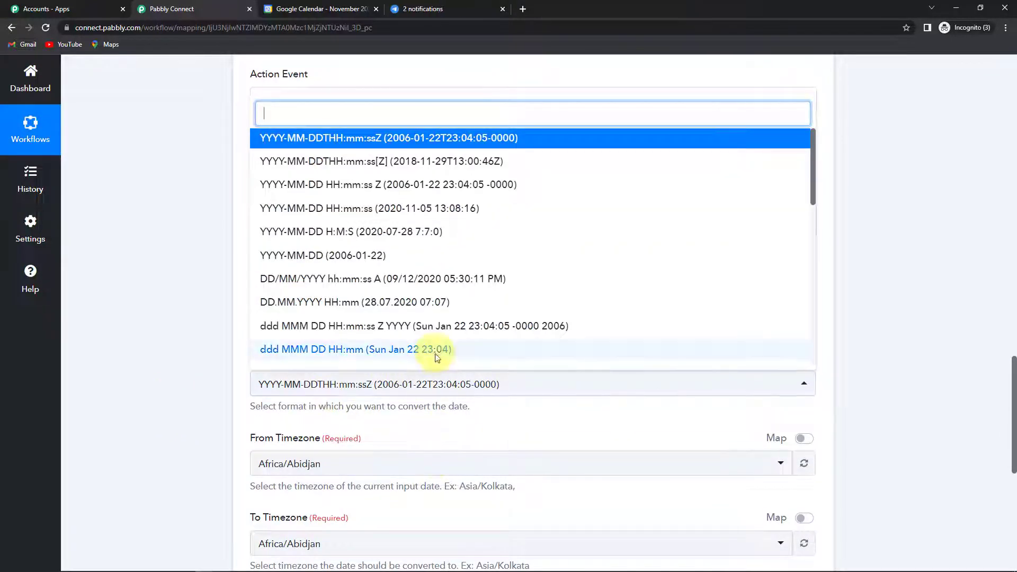
click(420, 278)
Set the end date formatter's From Timezone and To Timezone to Asia/Kolkata, then save it and send its test request
scroll(339, 405, down, 3)
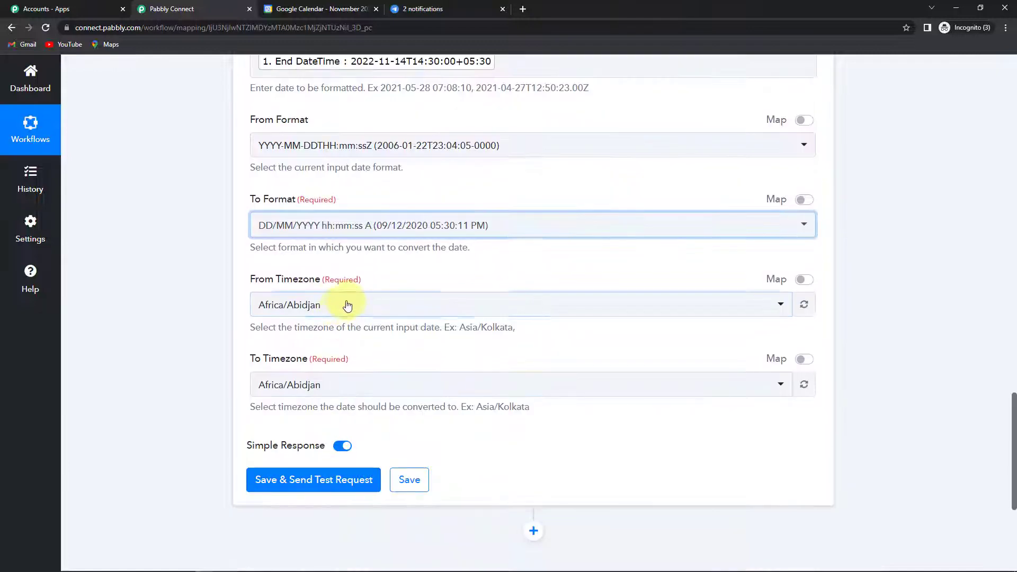
click(347, 304)
text(kol)
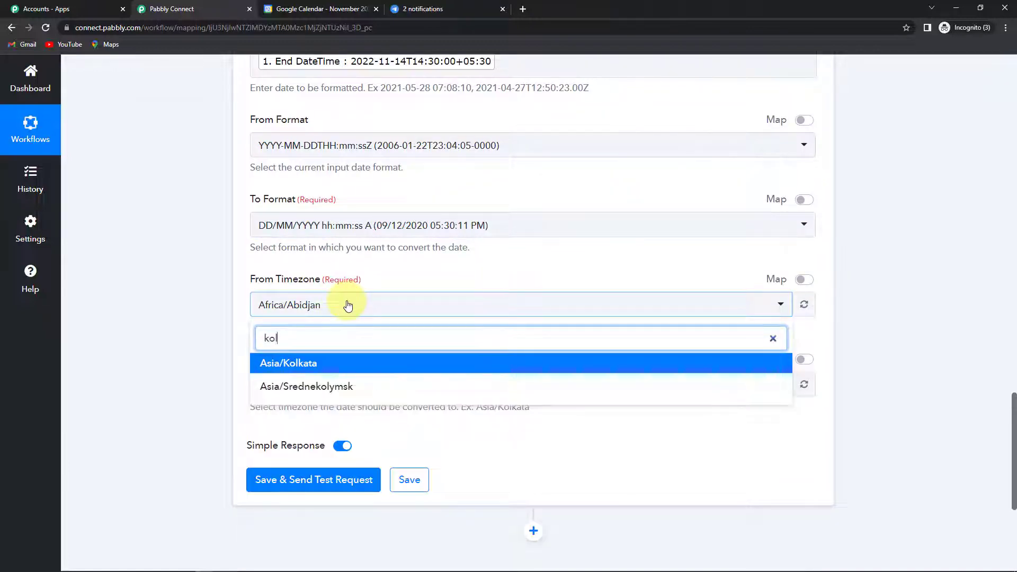
click(311, 360)
click(319, 392)
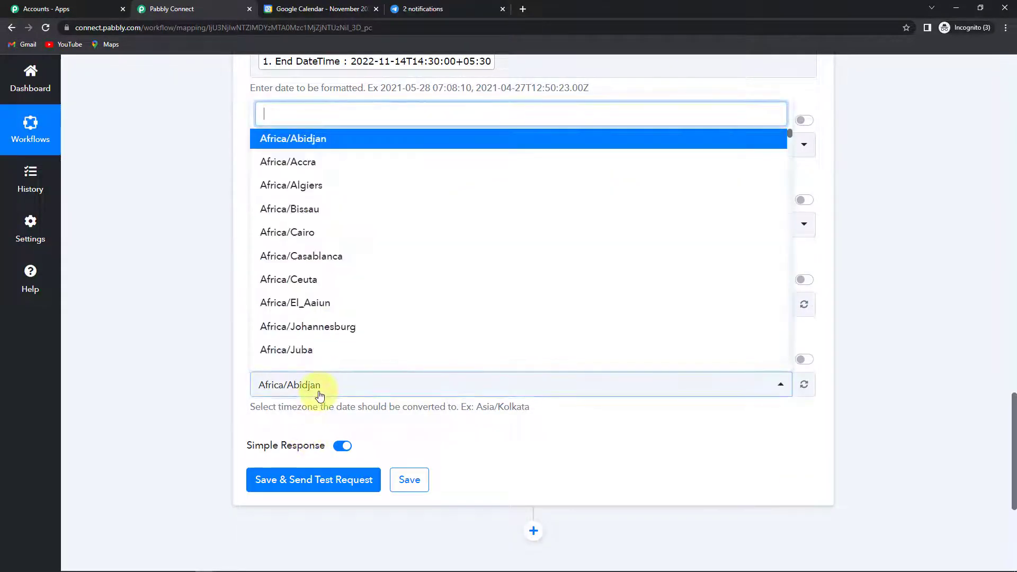
text(kol)
click(307, 331)
click(285, 479)
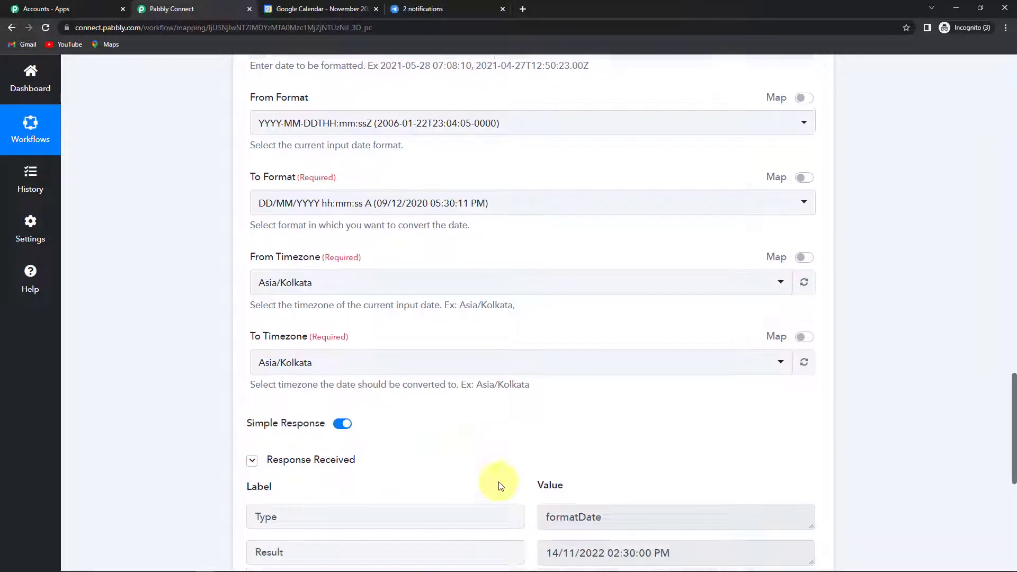
scroll(499, 486, down, 3)
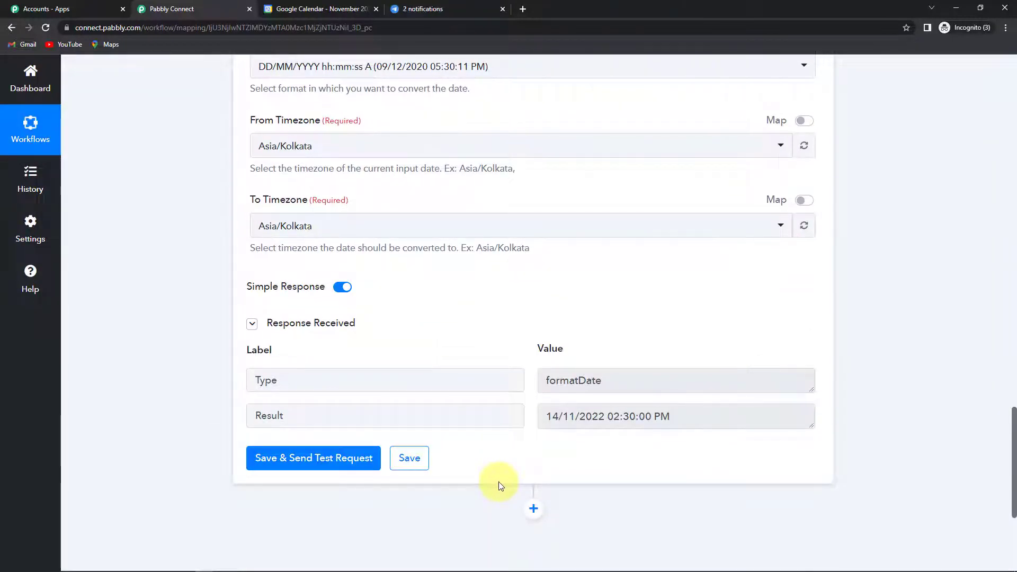
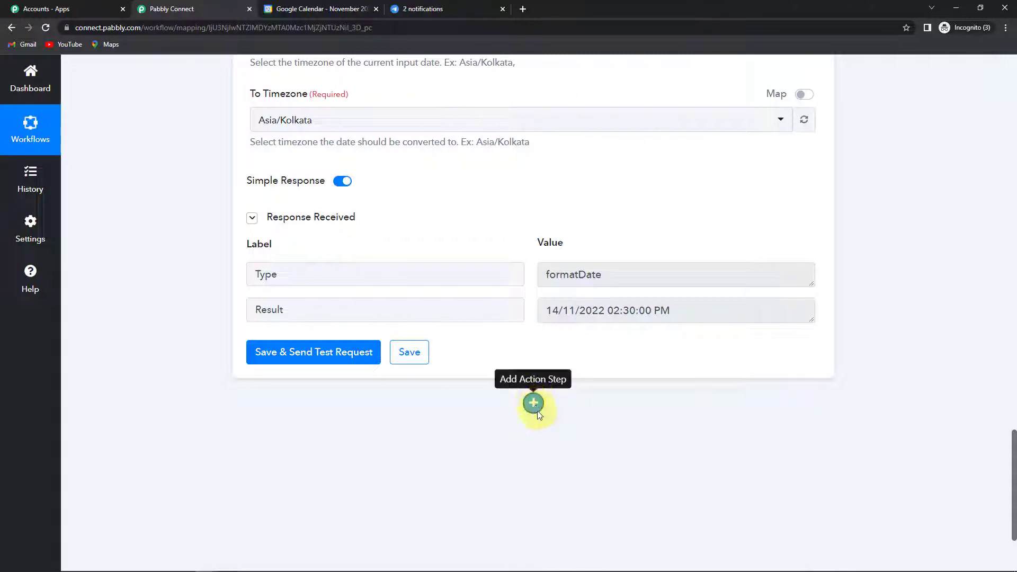
Add a Telegram Bot action with the Send a Text Message or a Reply (HTML) event and choose to add a new connection
click(534, 402)
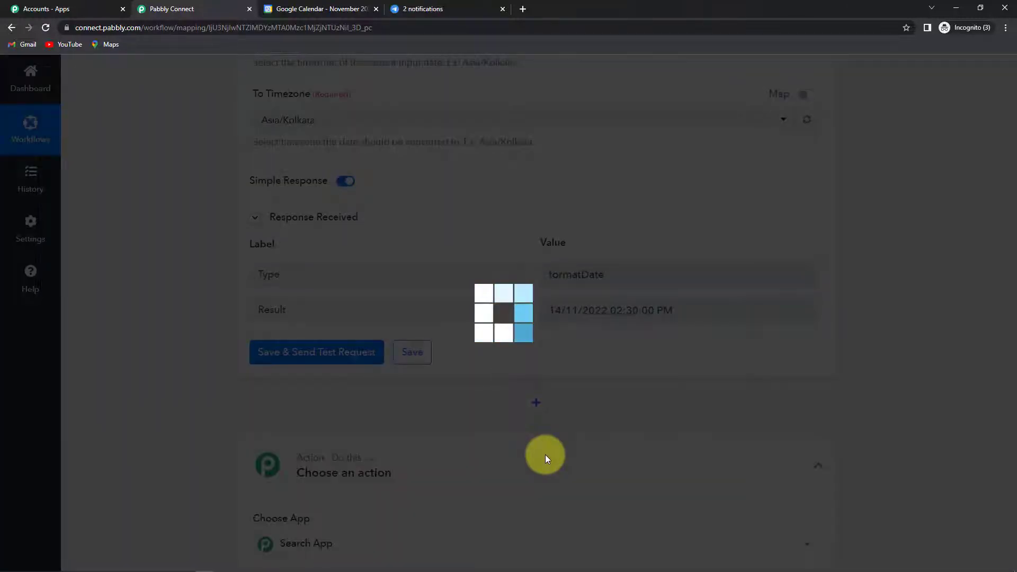
scroll(545, 459, down, 4)
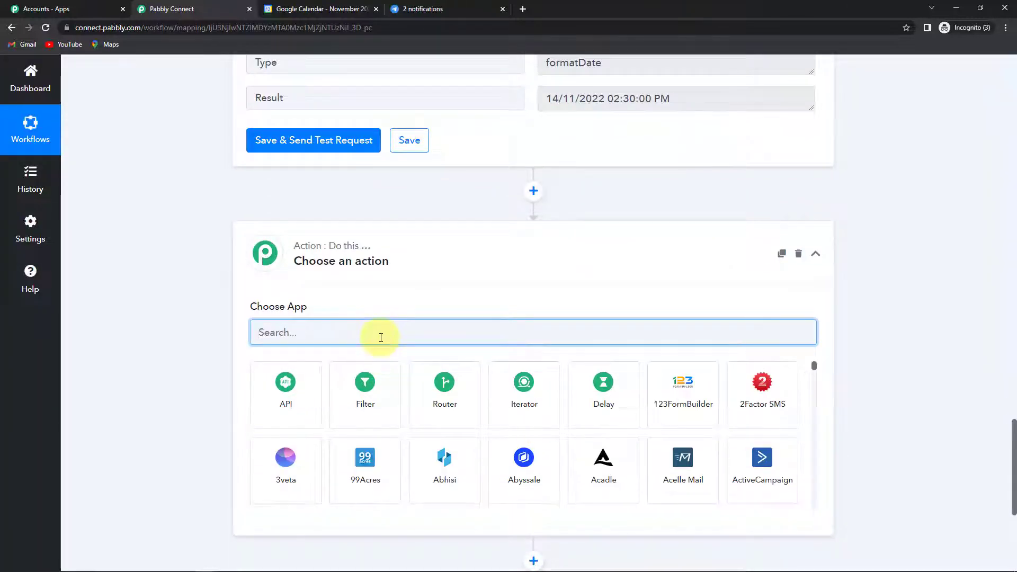
text(te)
key(BackSpace)
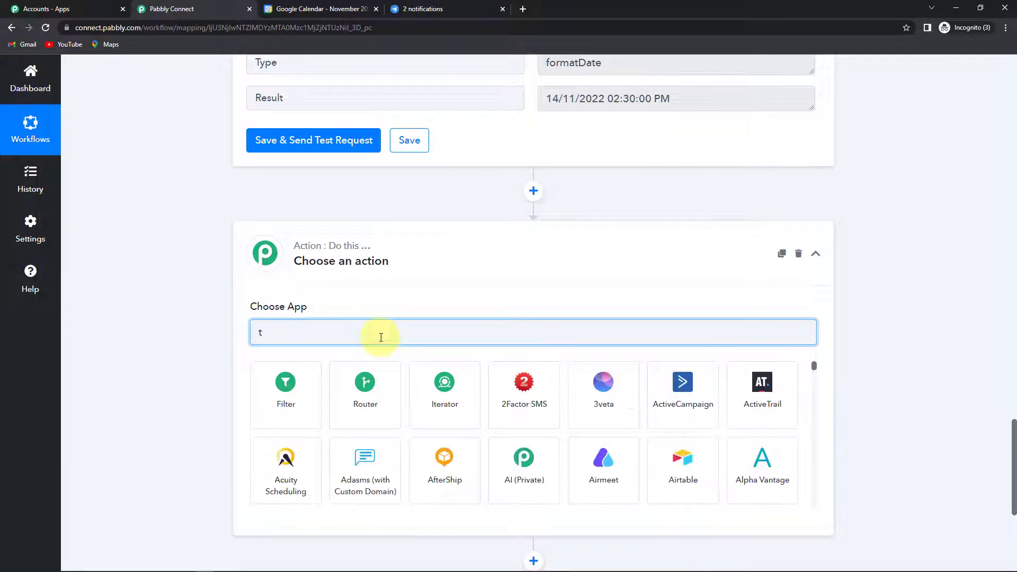
text(ele)
click(262, 415)
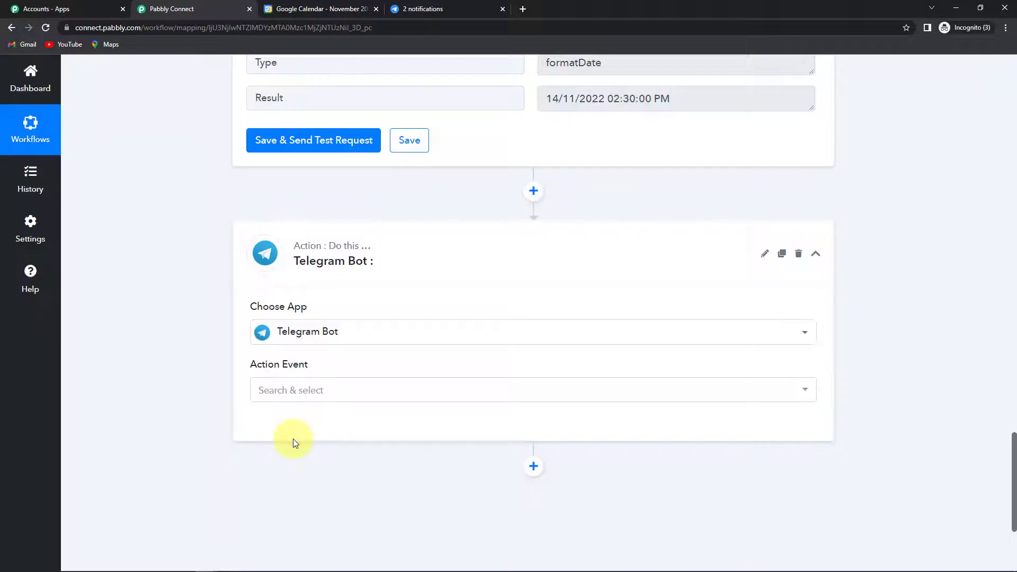
click(295, 392)
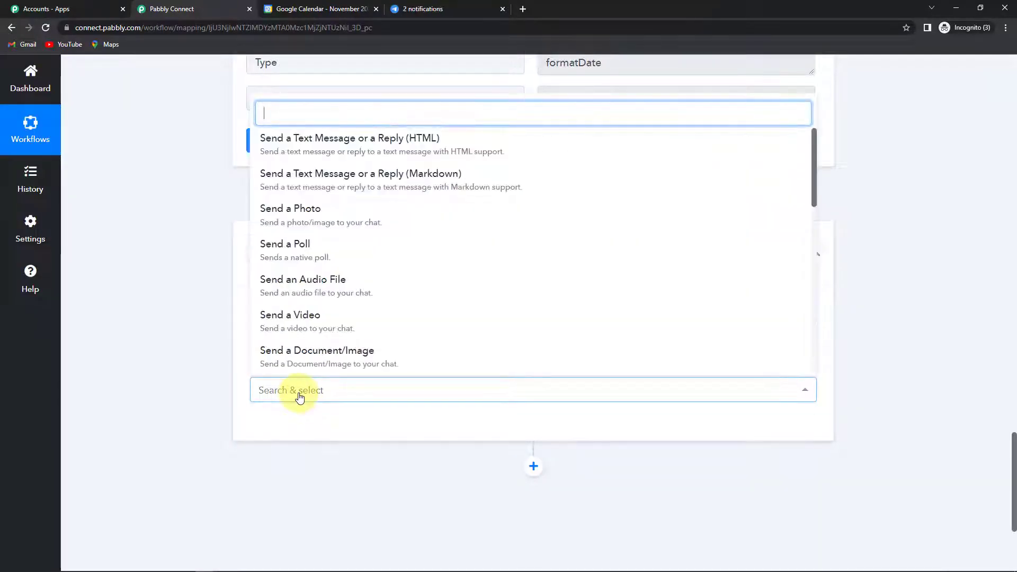
click(347, 142)
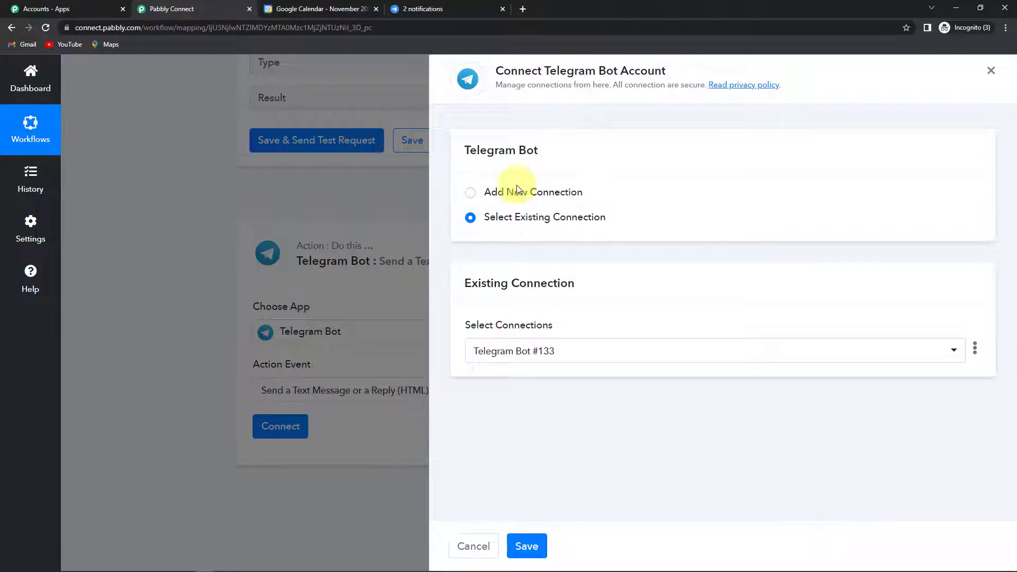
click(471, 193)
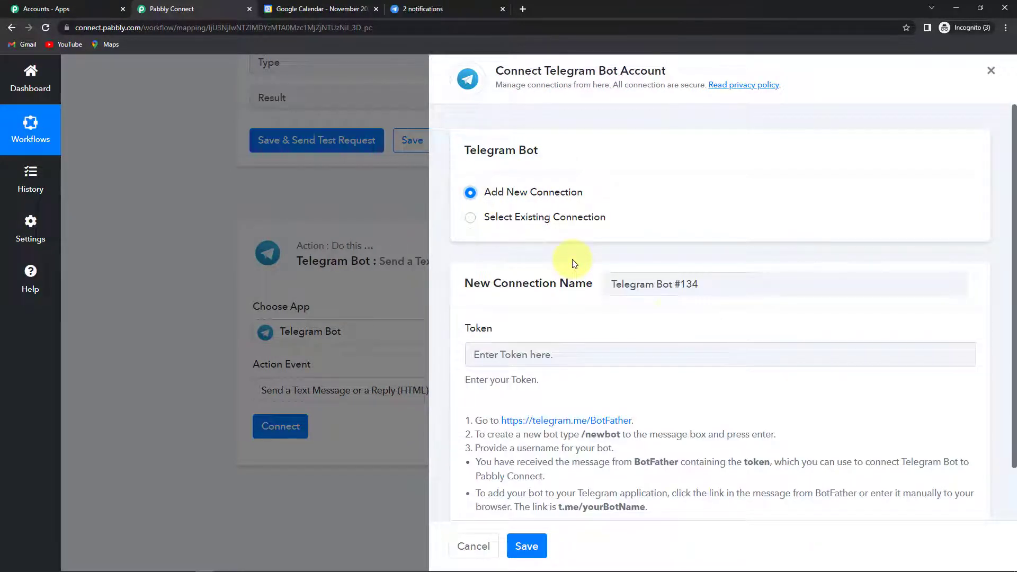
scroll(722, 329, down, 1)
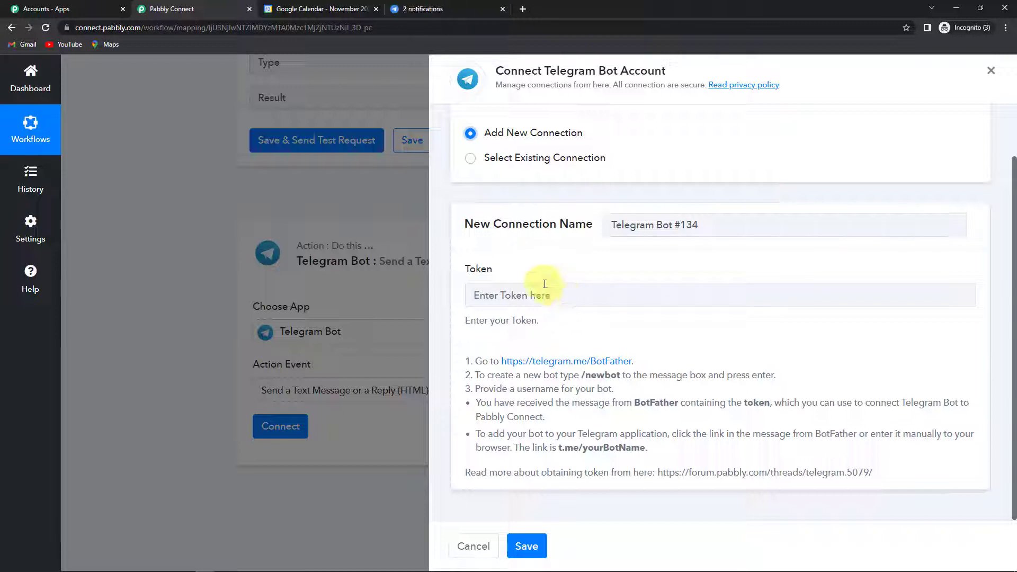
Switch to Web Telegram, open the BotFather chat and start the bot
click(443, 9)
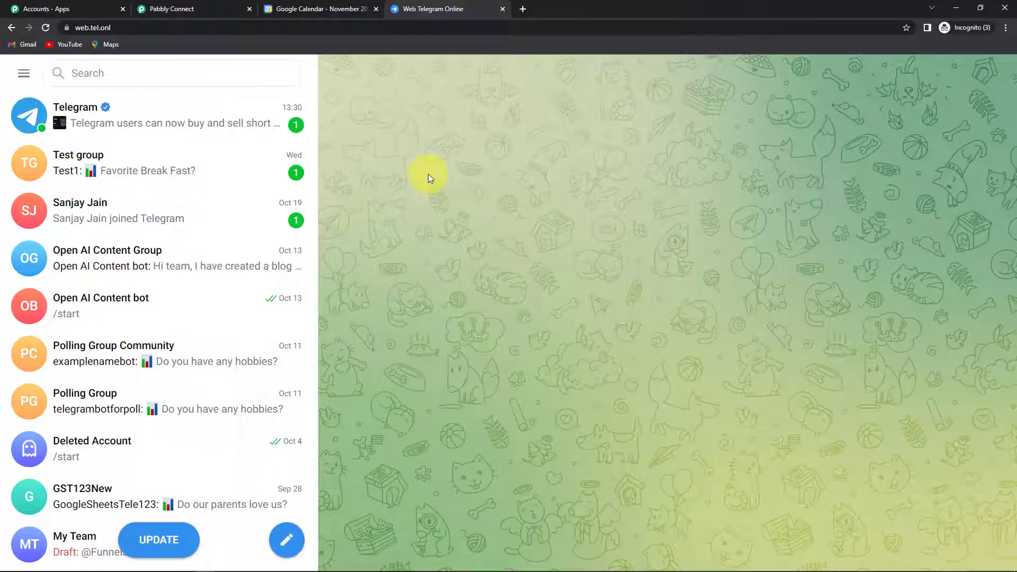
click(201, 74)
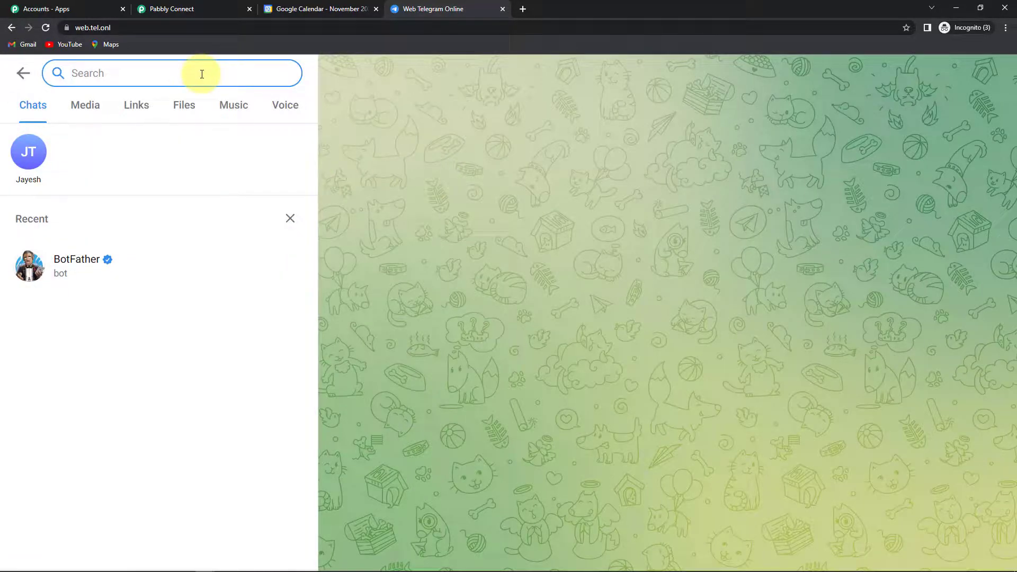
click(55, 268)
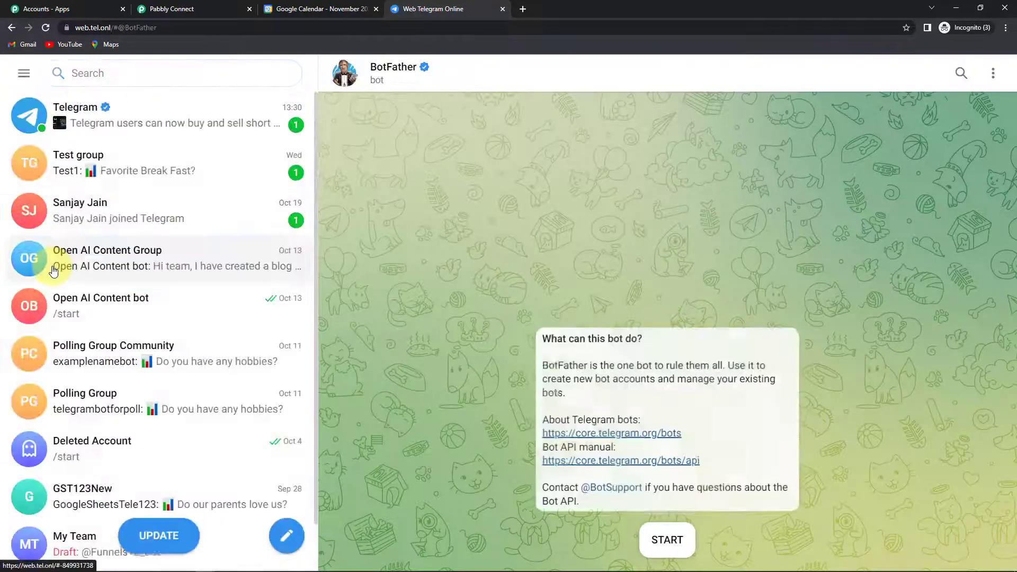
click(668, 540)
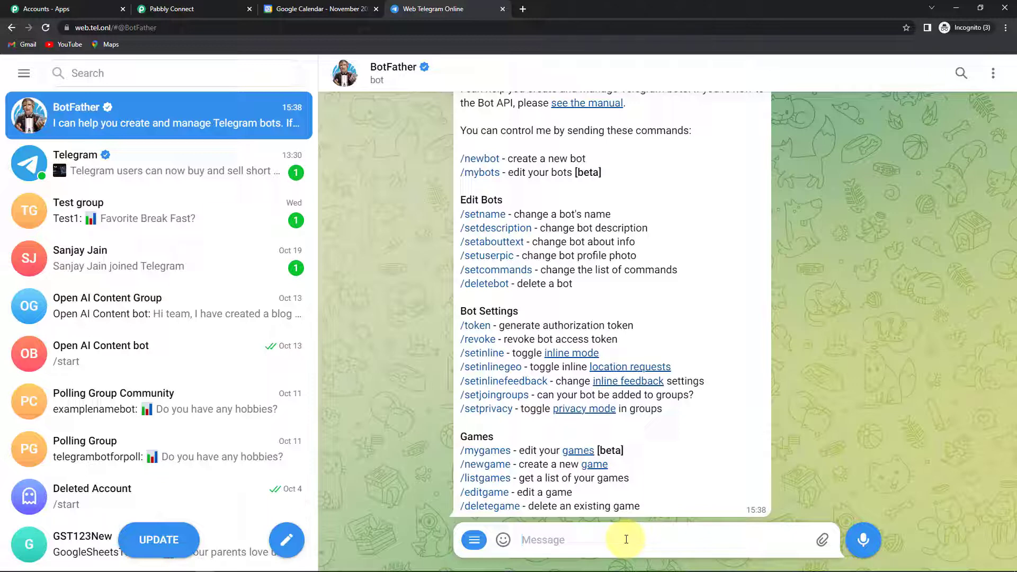
Create a bot through BotFather with the /newbot command, naming it TeleCalendar1234 with the username TeleCalendar1234_bot
text(/newbot)
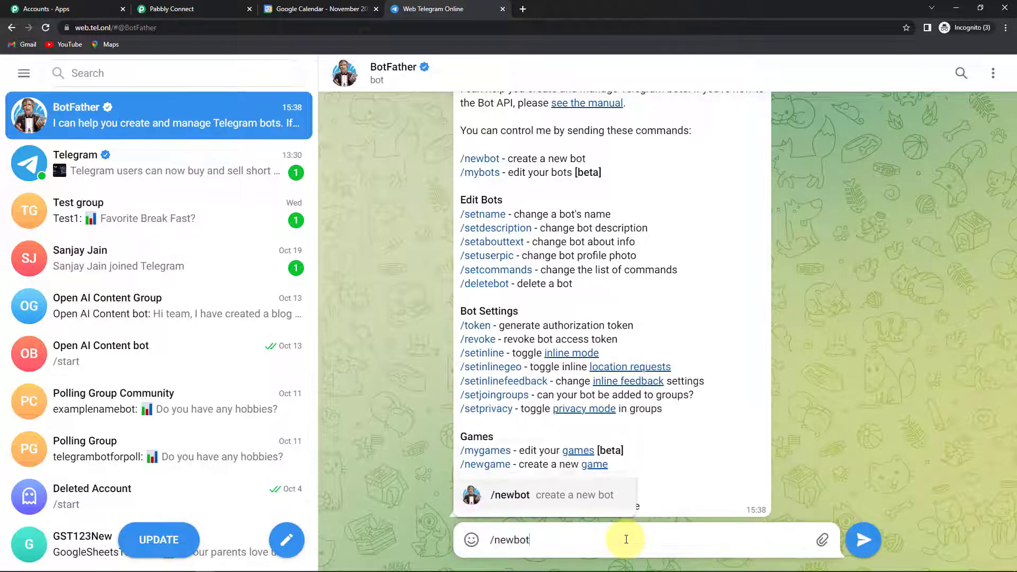
key(Return)
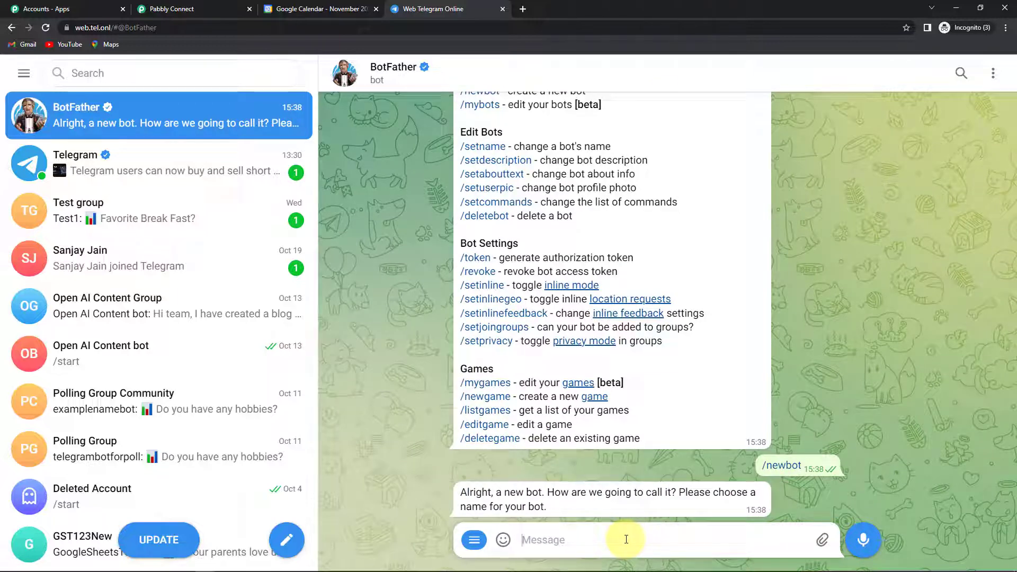
text(Tele)
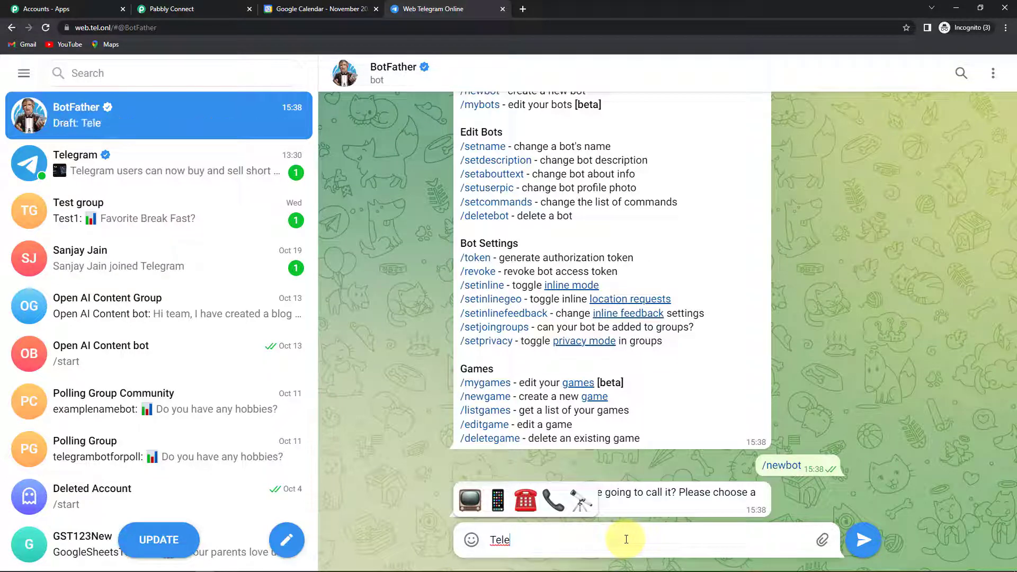
text(Calendar1234)
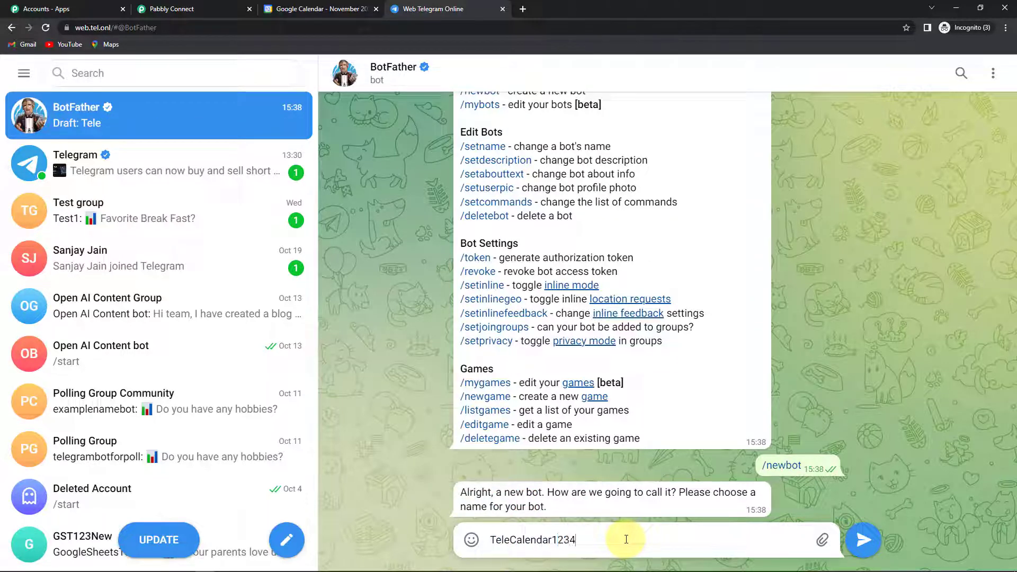
key(Return)
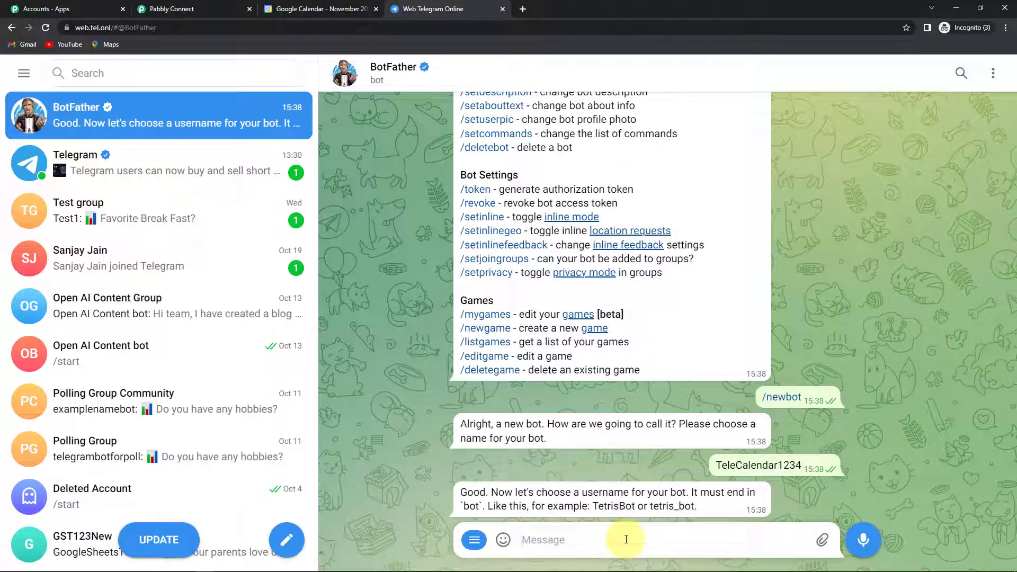
text(TeleCalen)
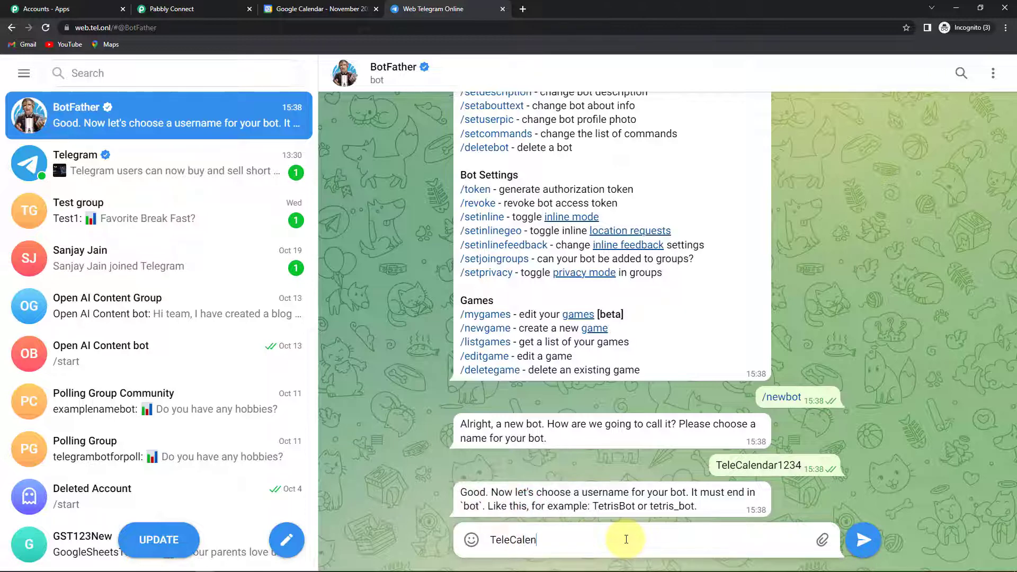
text(dar1234_bot)
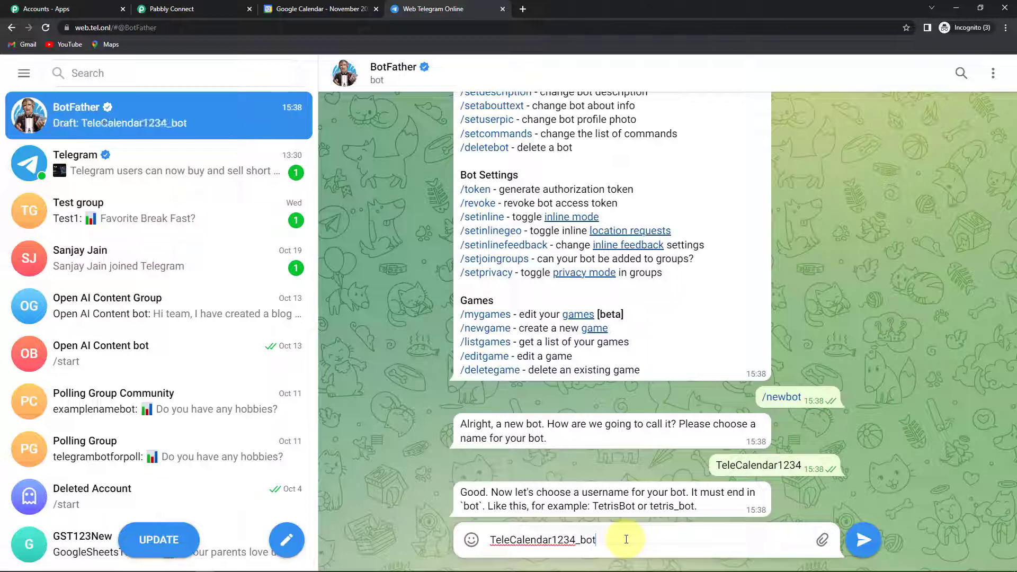
key(Return)
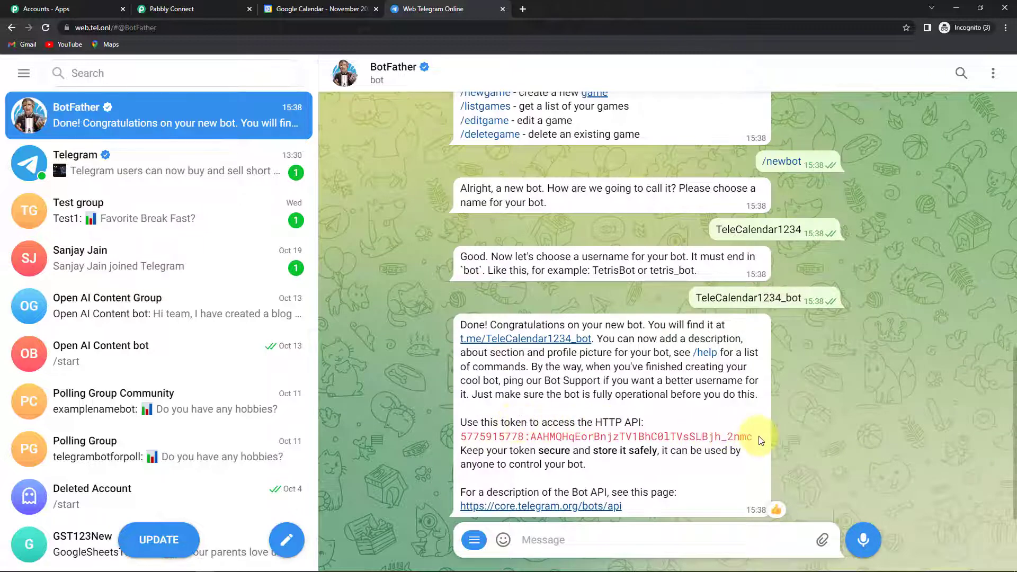
Copy the bot's API token from BotFather's message, paste it into the Token field in Pabbly Connect and save the connection
drag(760, 440, 462, 439)
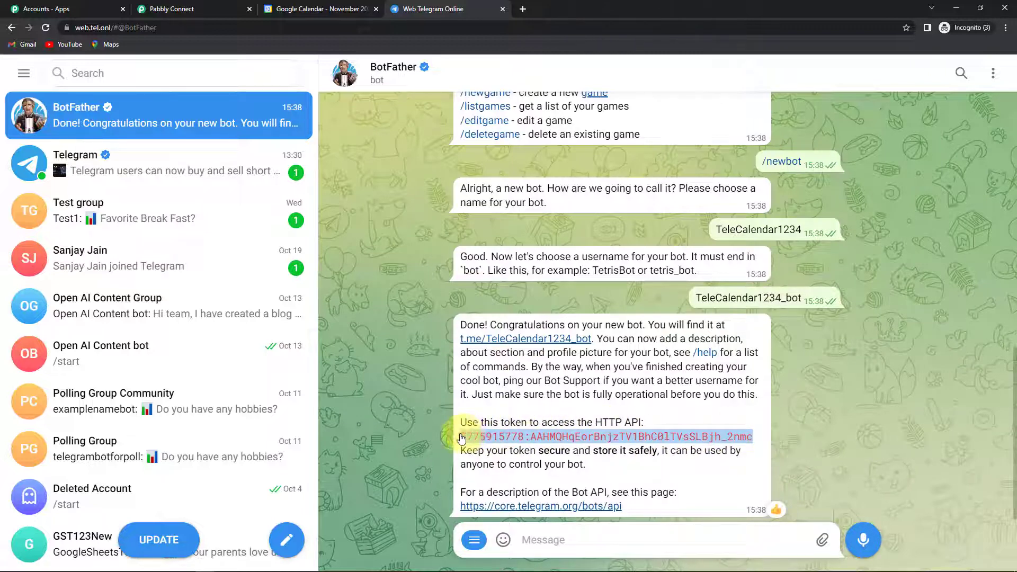
right_click(480, 436)
click(498, 403)
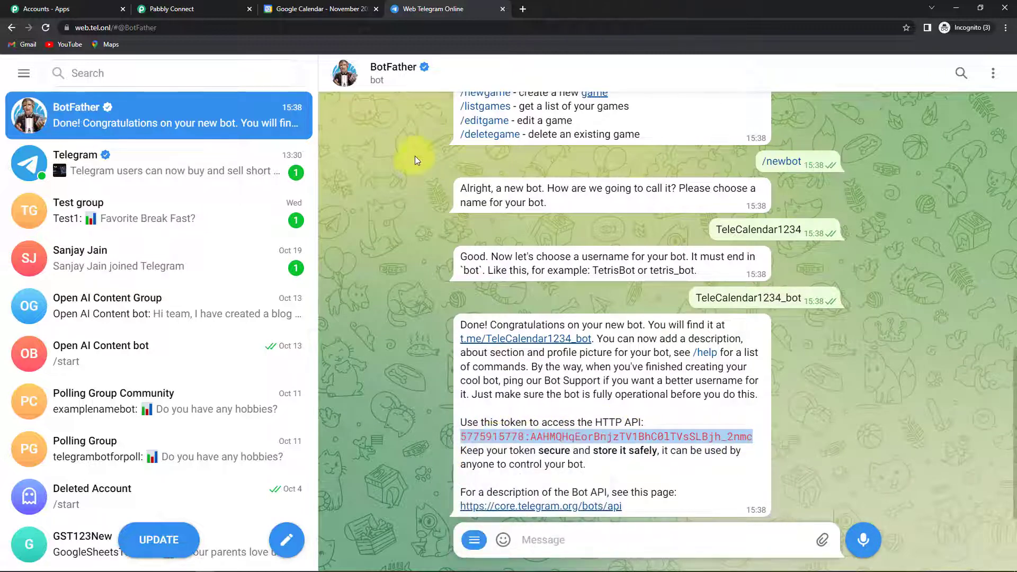
click(170, 9)
click(553, 291)
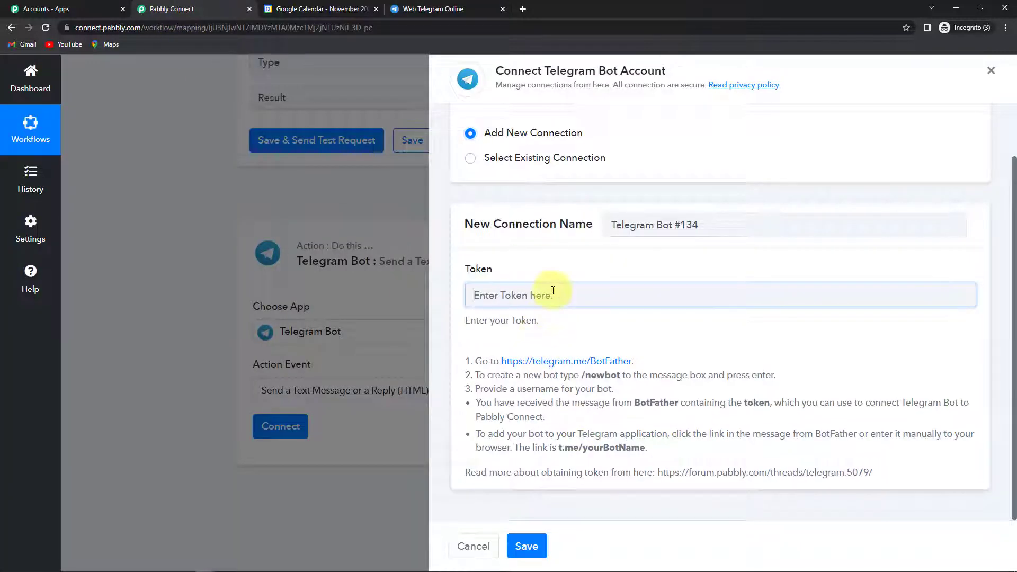
key(ctrl+v)
click(526, 546)
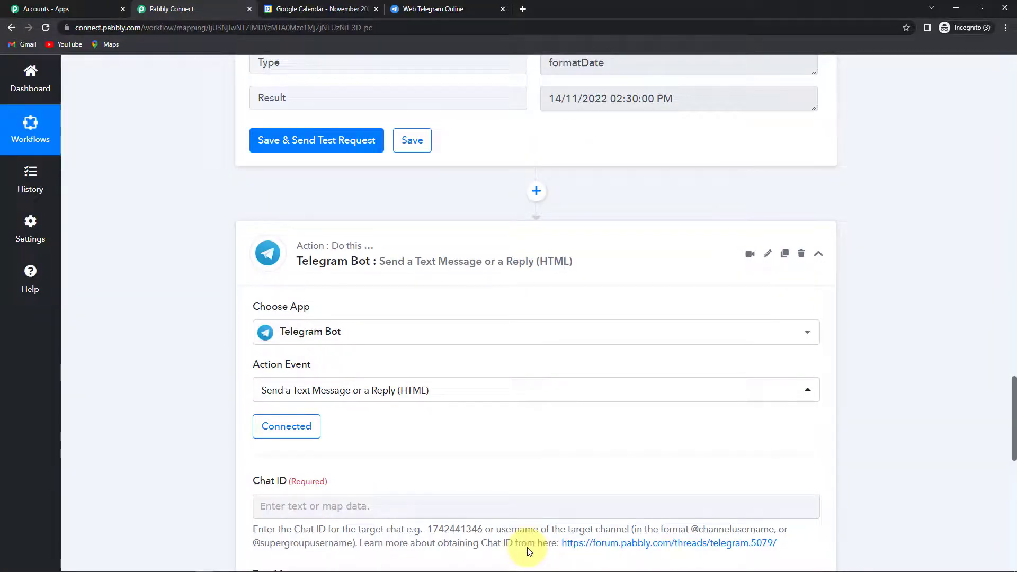
scroll(312, 414, down, 4)
scroll(312, 414, down, 2)
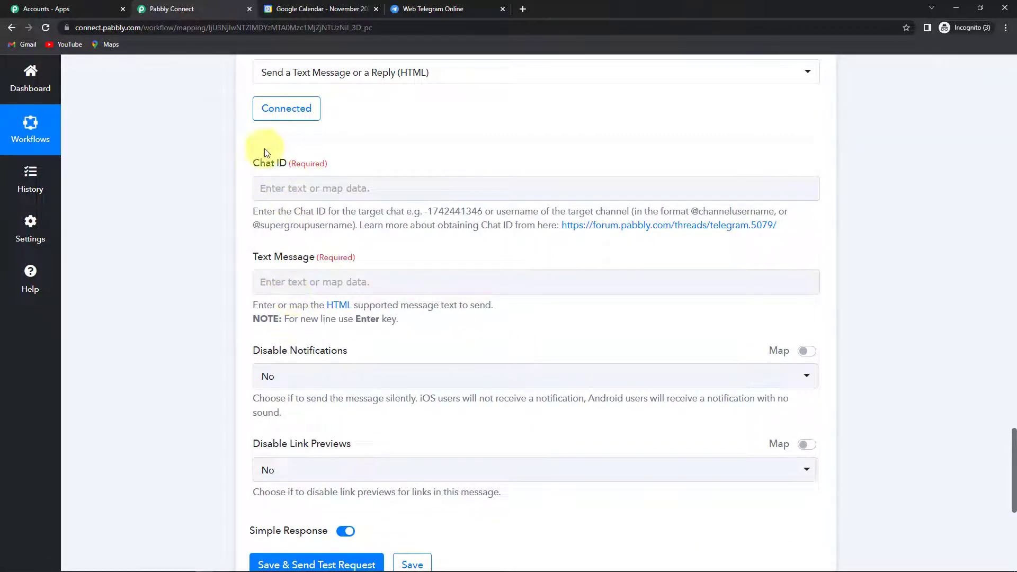
Switch to Web Telegram, open the new TeleCalendar1234 bot's chat from BotFather's link, start the bot and send it "hi"
click(418, 14)
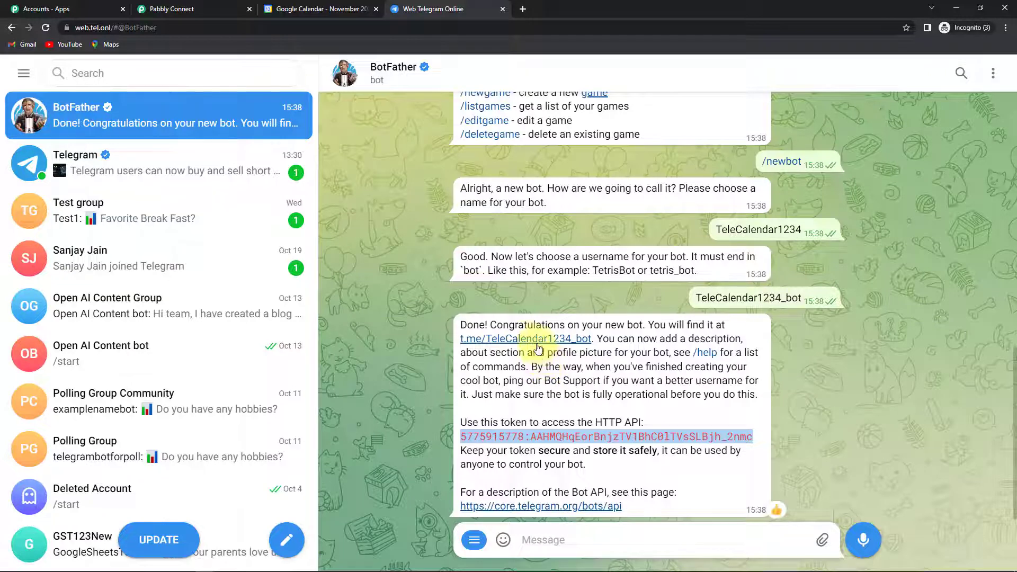
click(517, 341)
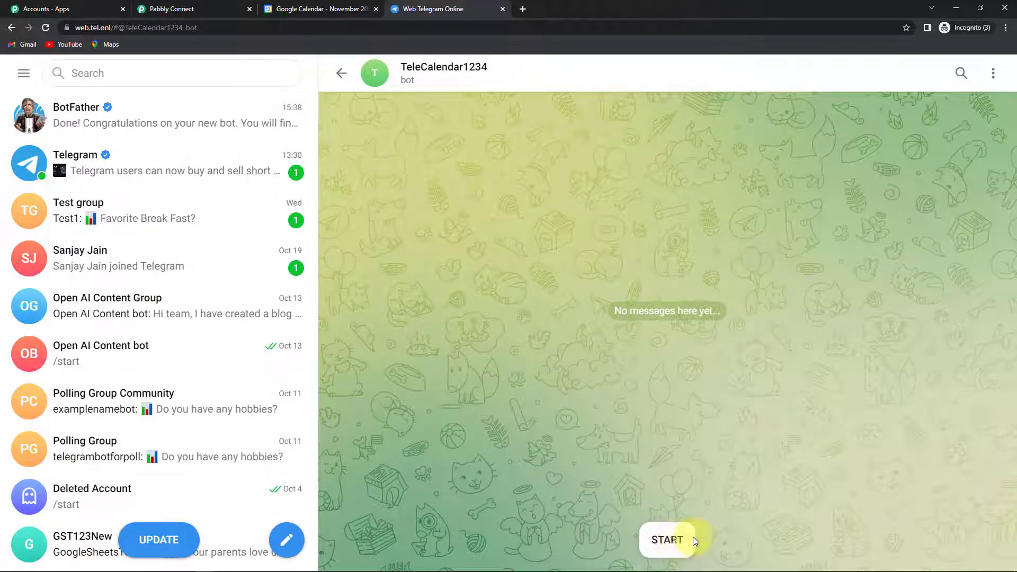
click(691, 538)
text(hi)
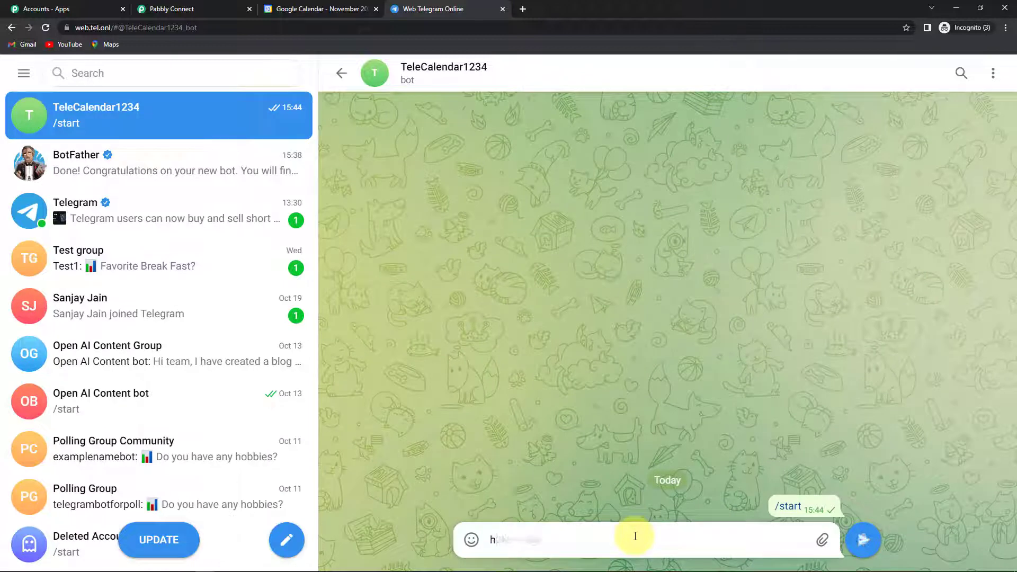
key(Return)
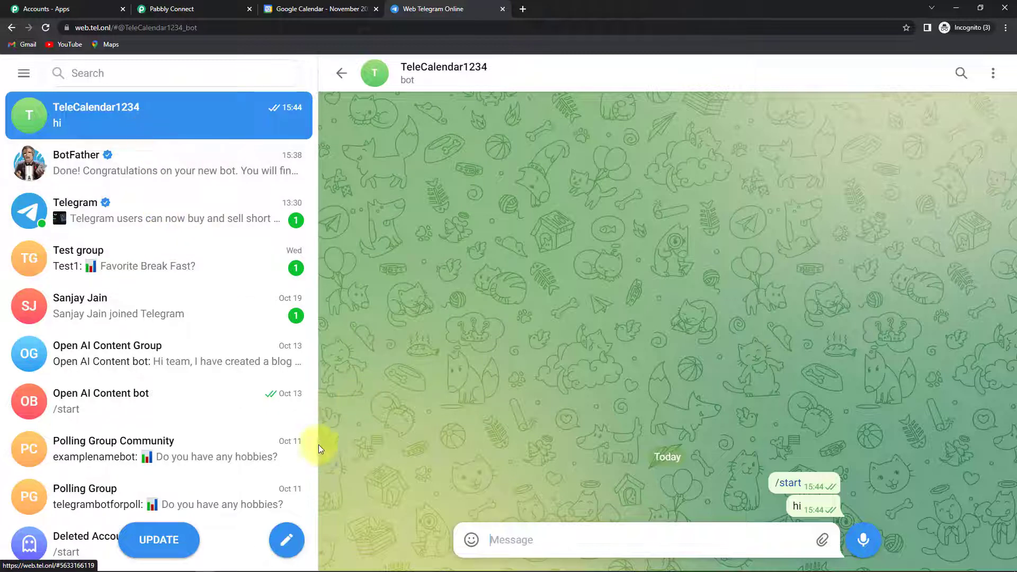
Start a new Telegram group and add two contacts and the TeleCalendar1234 bot as its members
click(286, 540)
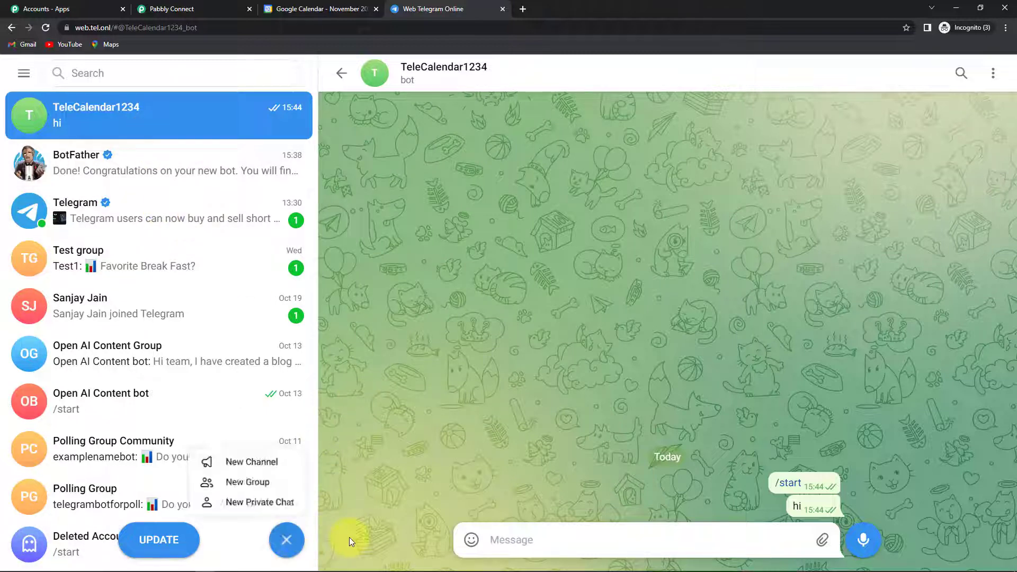
click(261, 481)
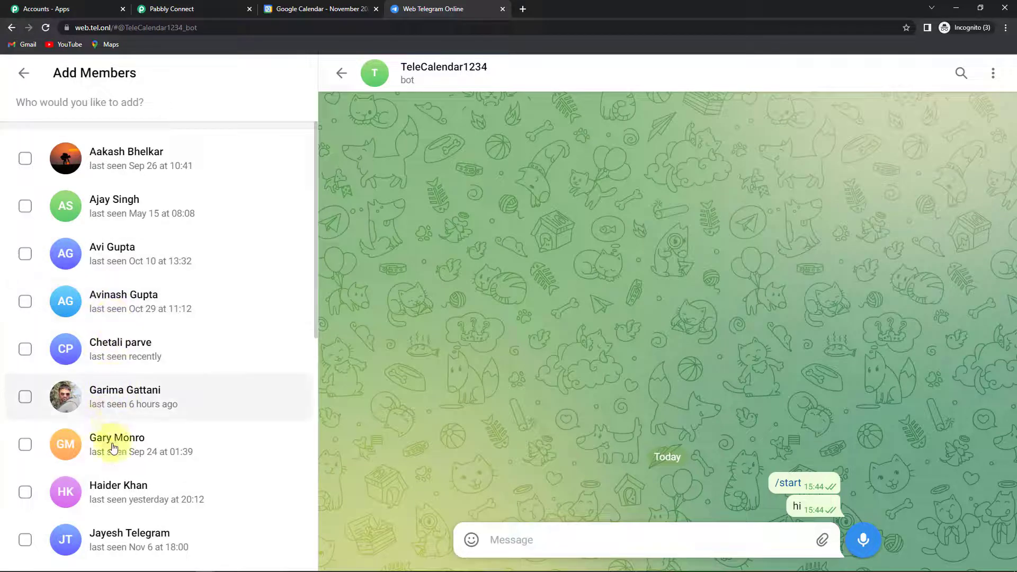
click(22, 447)
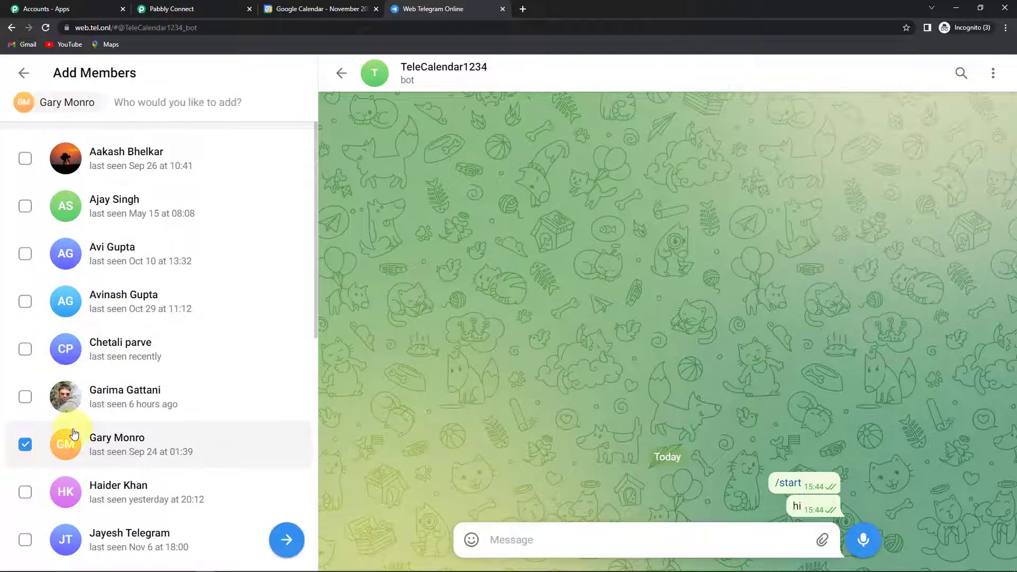
scroll(43, 419, down, 6)
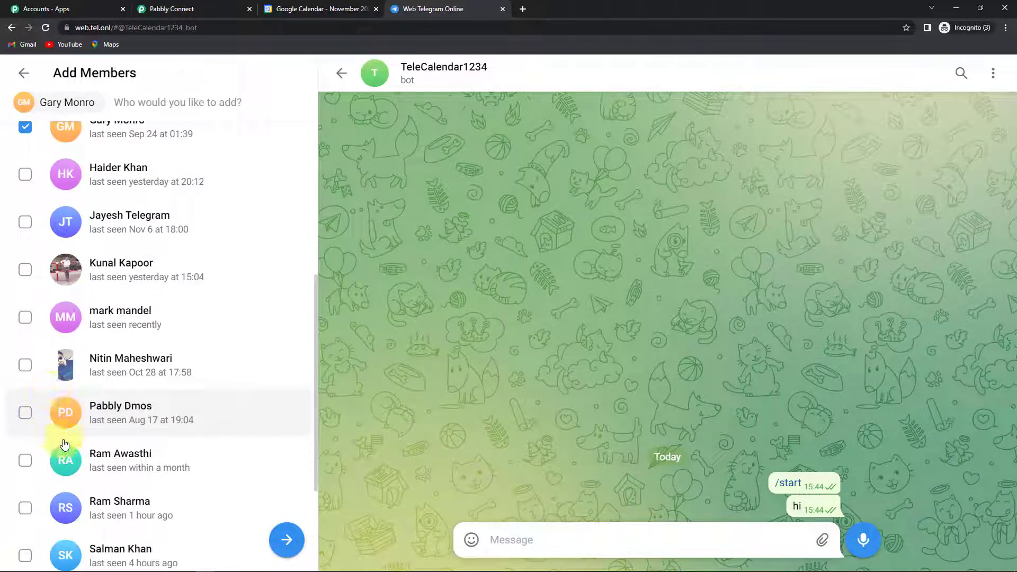
click(24, 413)
scroll(156, 363, up, 5)
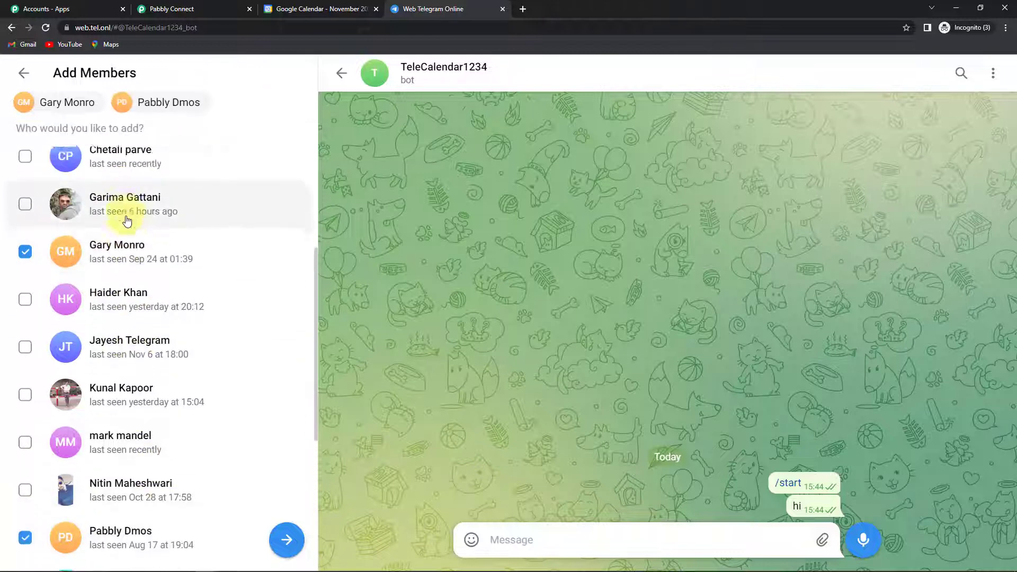
click(152, 132)
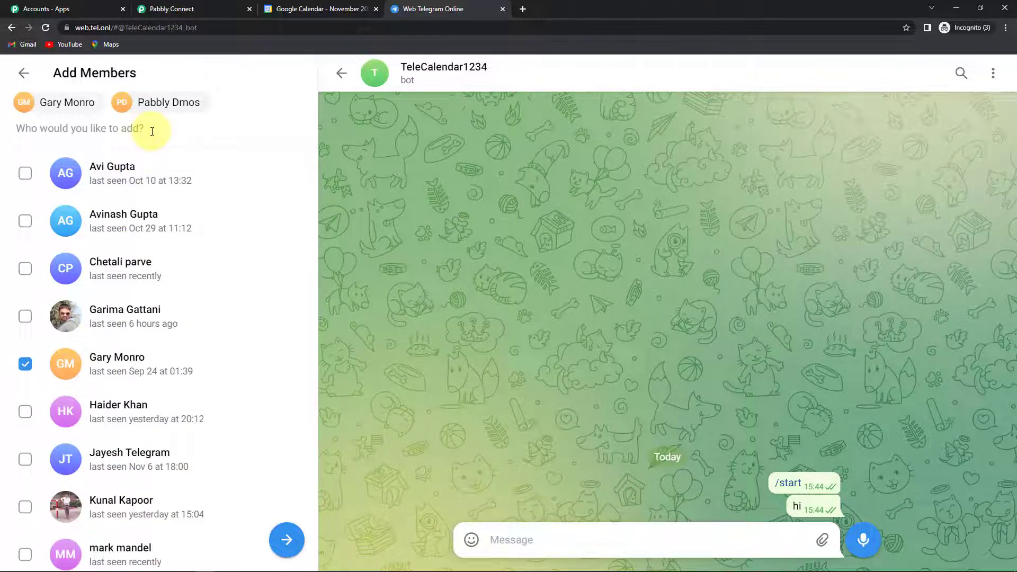
text(Tele)
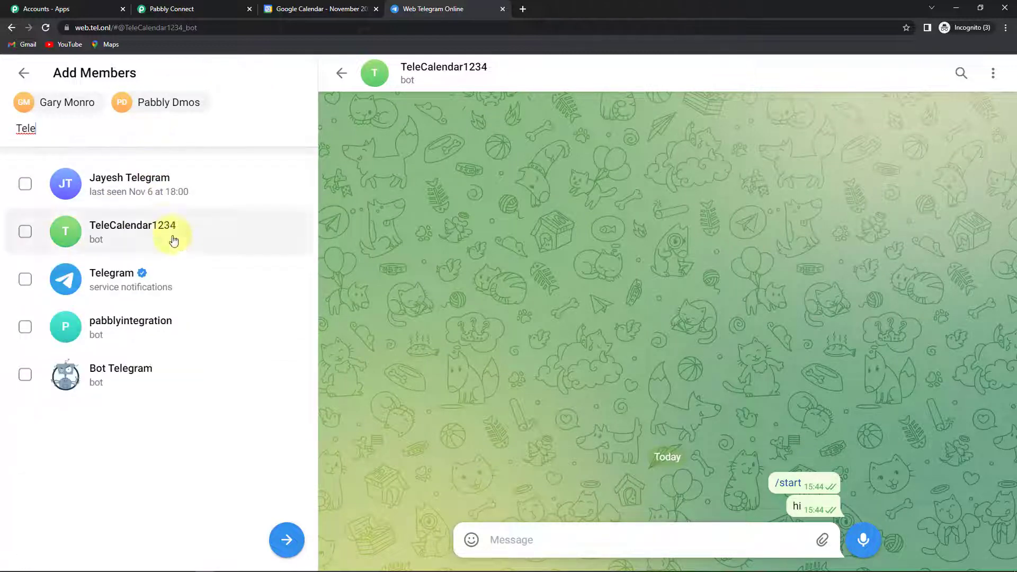
click(142, 229)
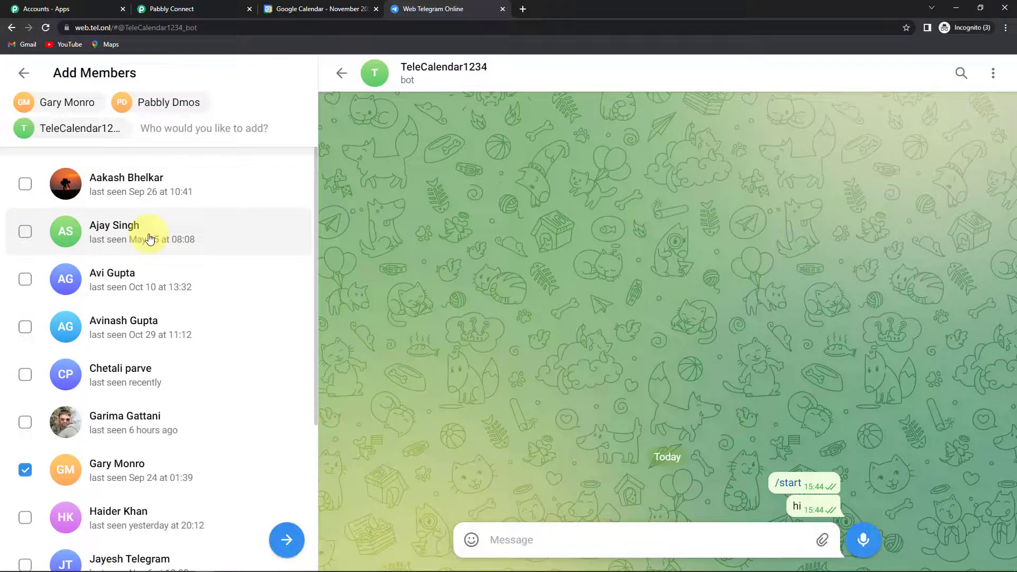
click(285, 546)
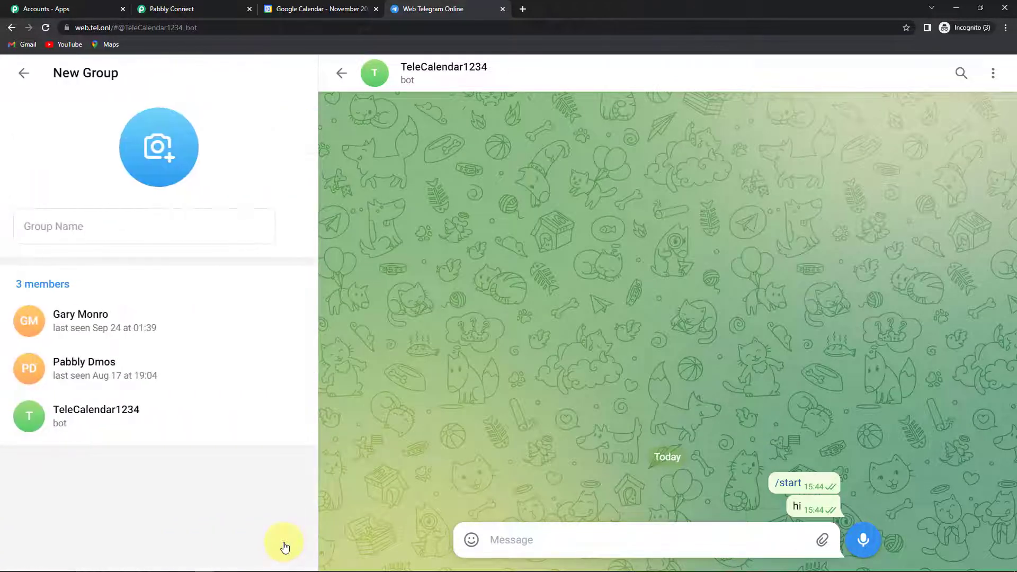
Name the new group TeleGroup1234 and create it
click(138, 220)
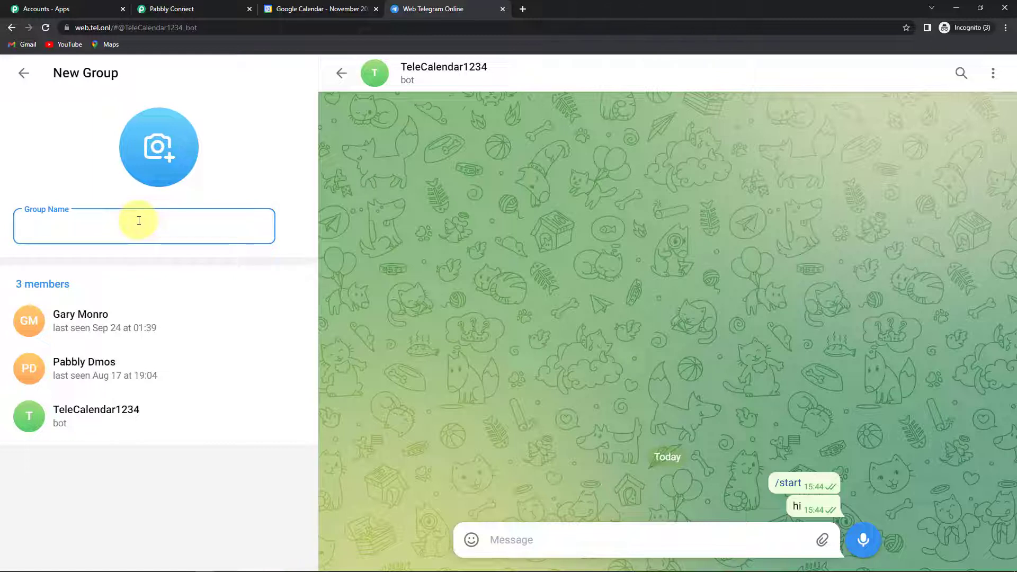
text(TeleGroup1234)
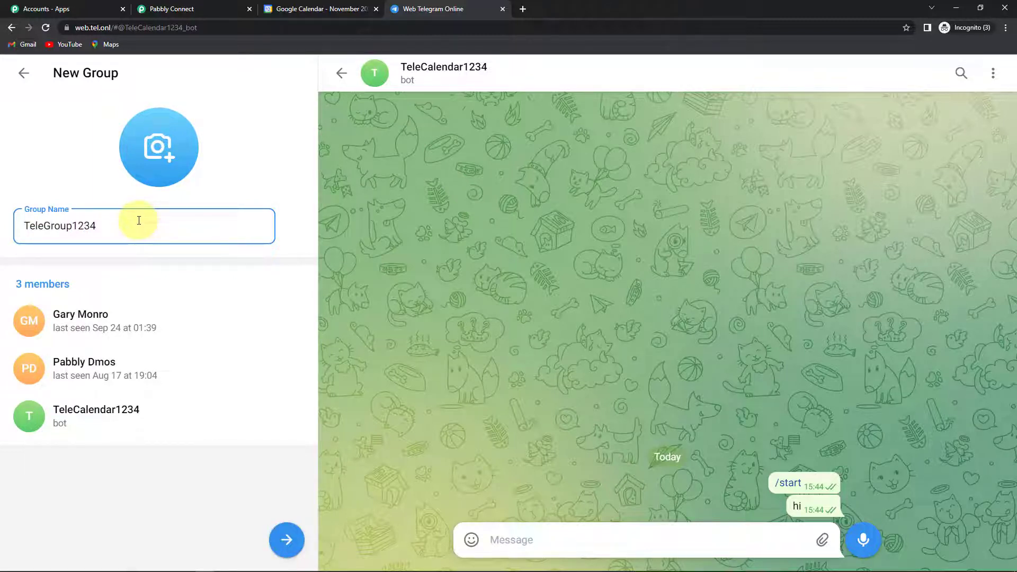
click(286, 539)
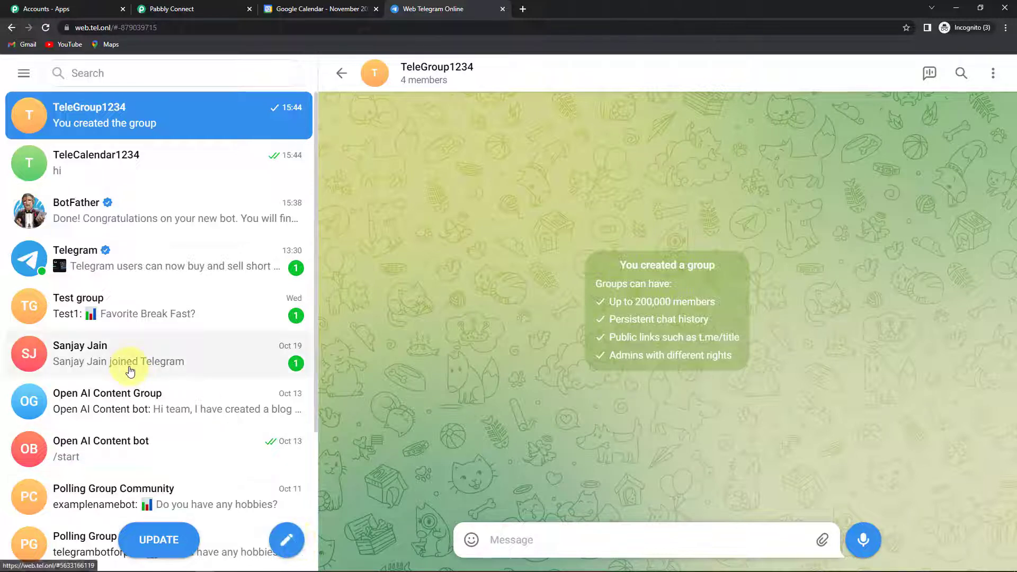
Copy the group's chat ID, including the minus sign, from the Telegram page address and paste it into Chat ID in Pabbly Connect
click(120, 28)
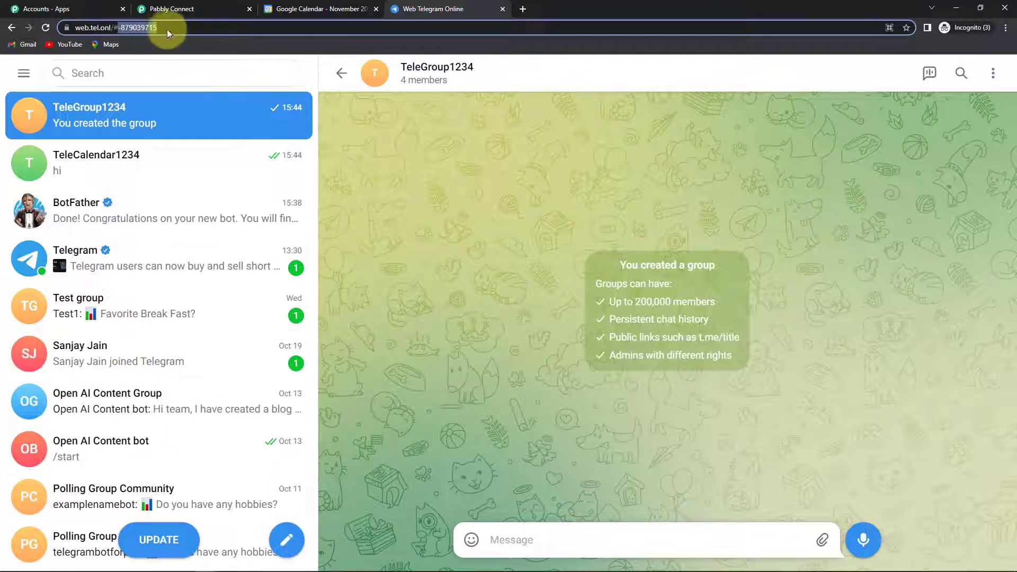
right_click(160, 26)
click(182, 83)
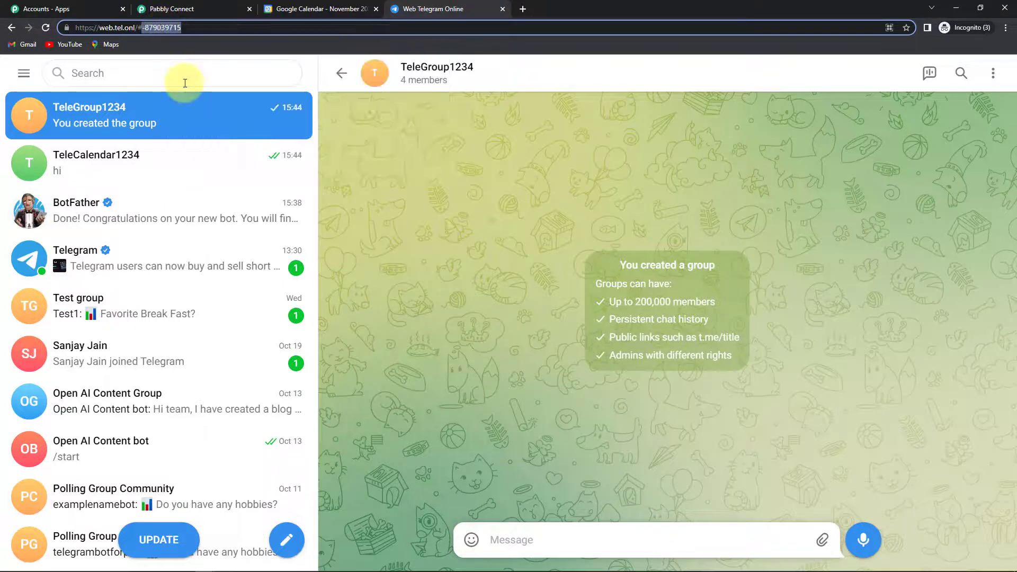
click(214, 8)
click(268, 182)
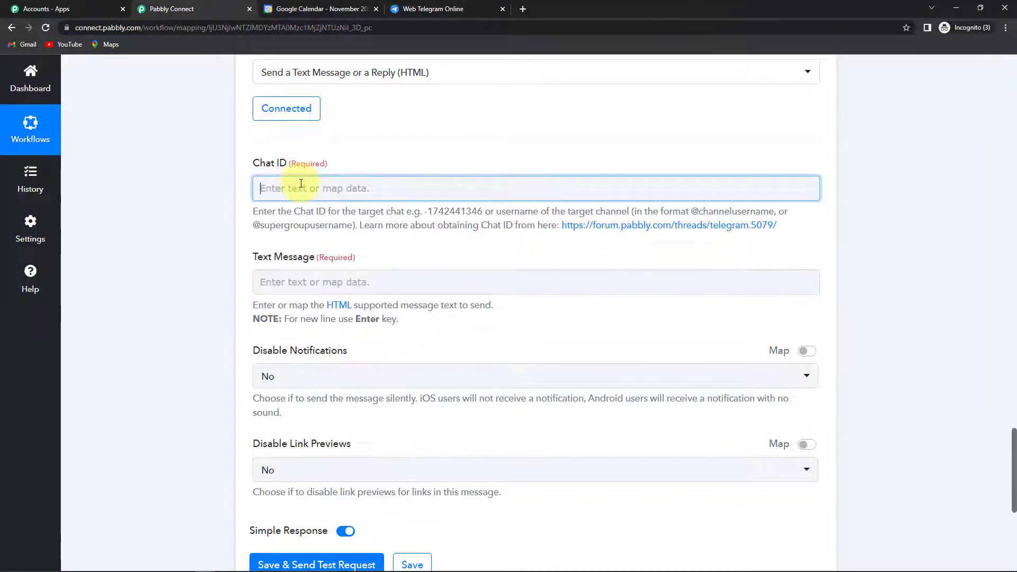
text(-879039715)
click(193, 230)
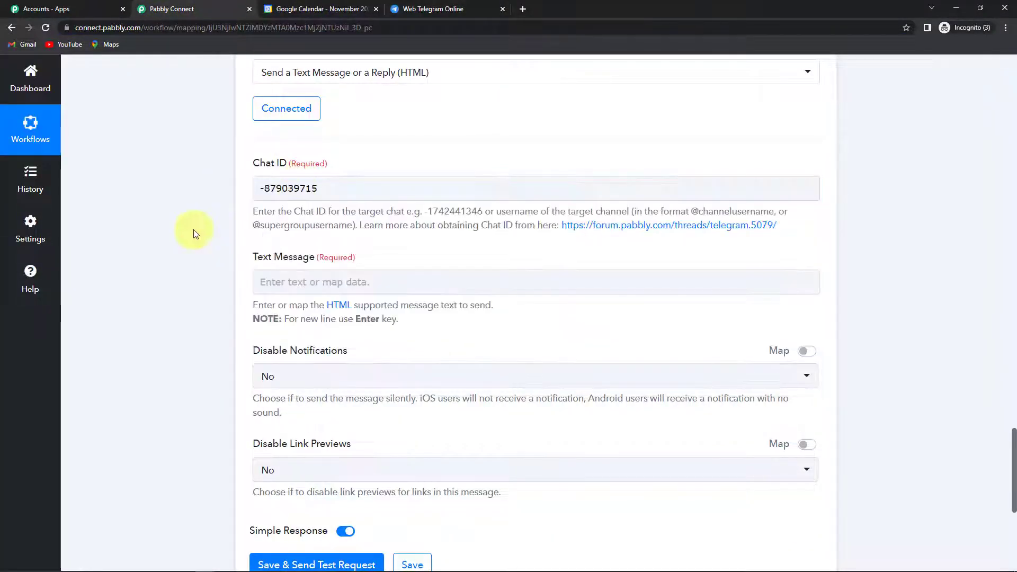
Begin the Text Message with "Hey Team," and, on a new line, "We have received a new event through Google Calendar."
scroll(193, 230, down, 3)
click(286, 121)
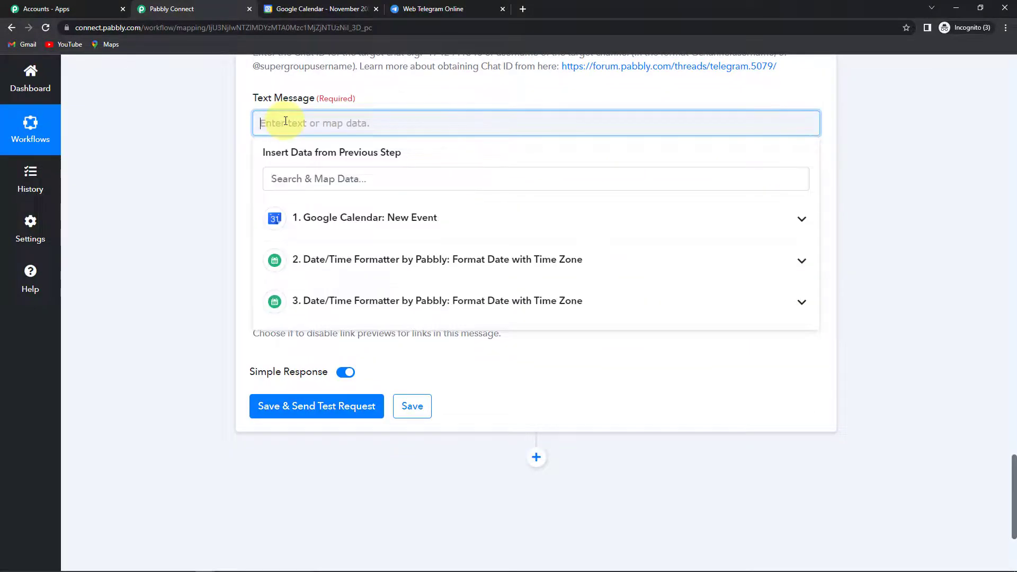
text(Hey Team,)
key(Return)
text(We have received a new event through Google Calendar.)
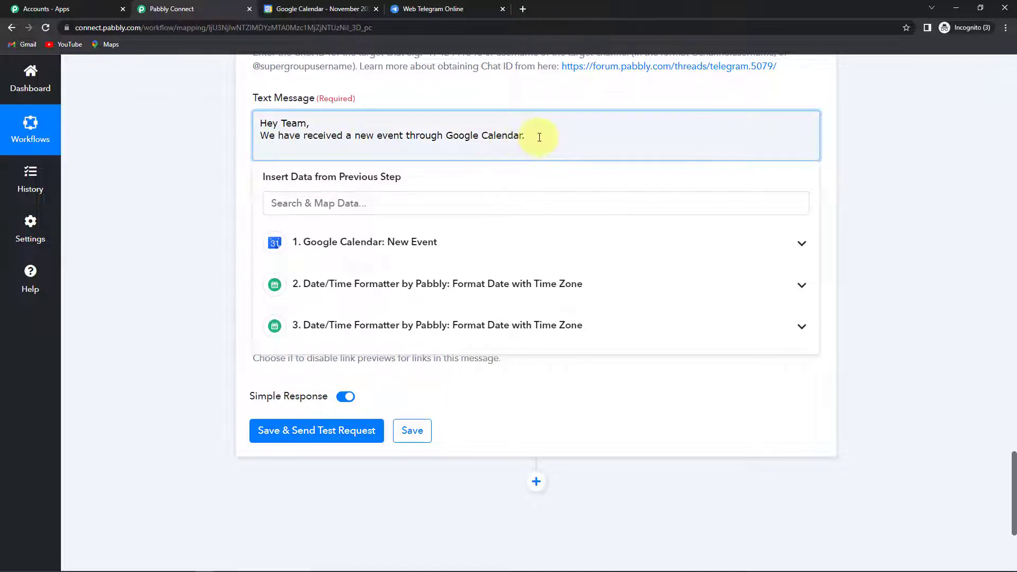
key(Return)
key(Return)
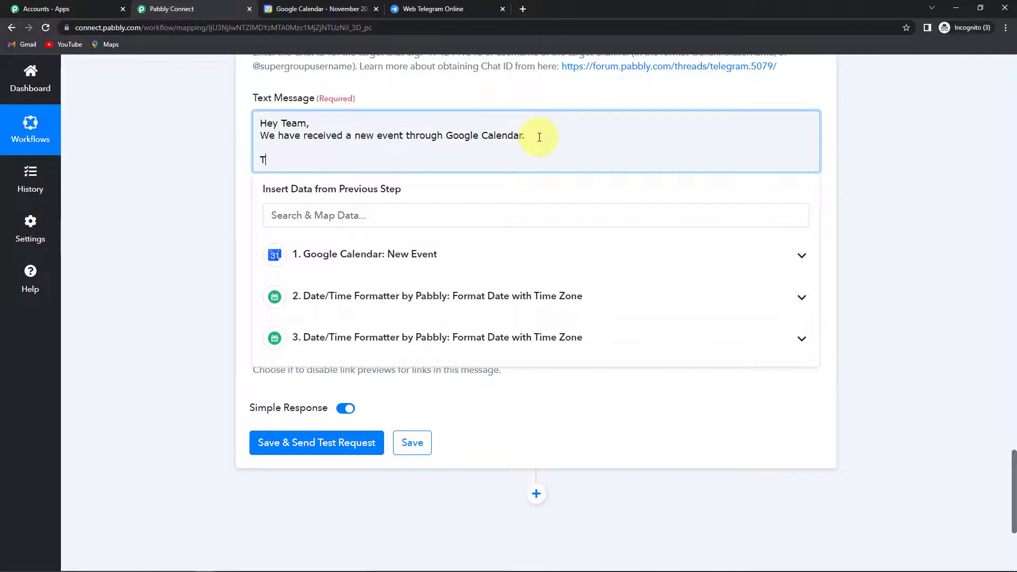
Add a "Title:" line mapped to the Google Calendar Summary and a "Start Time:" line mapped to the step 2 formatter Result
text(Title:)
scroll(540, 137, up, 1)
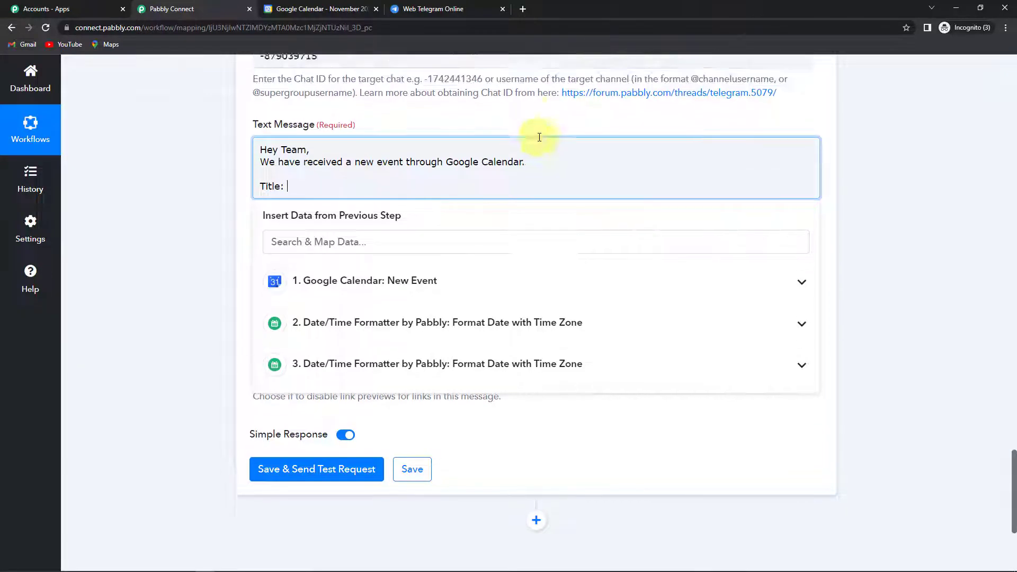
click(383, 305)
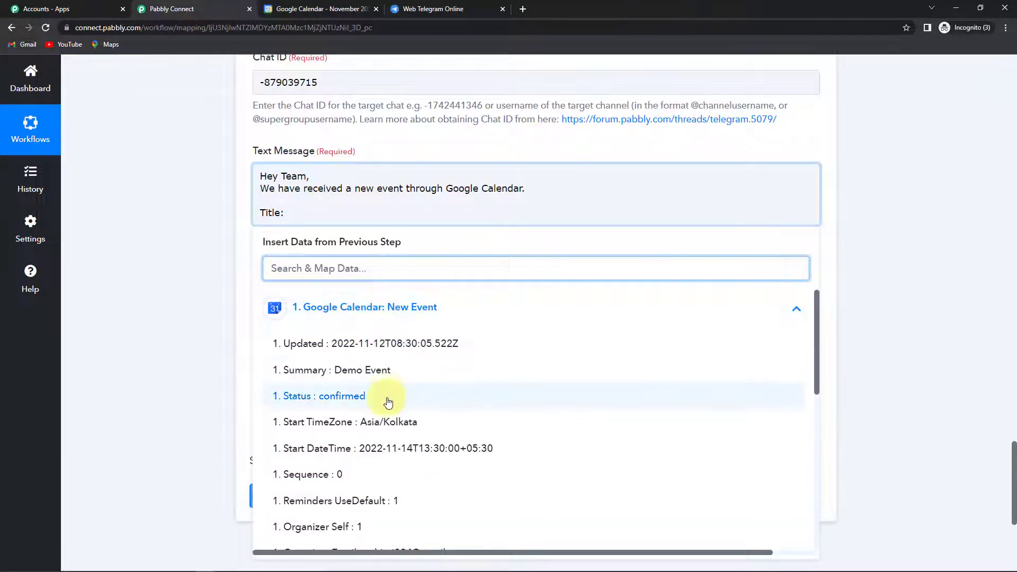
click(365, 370)
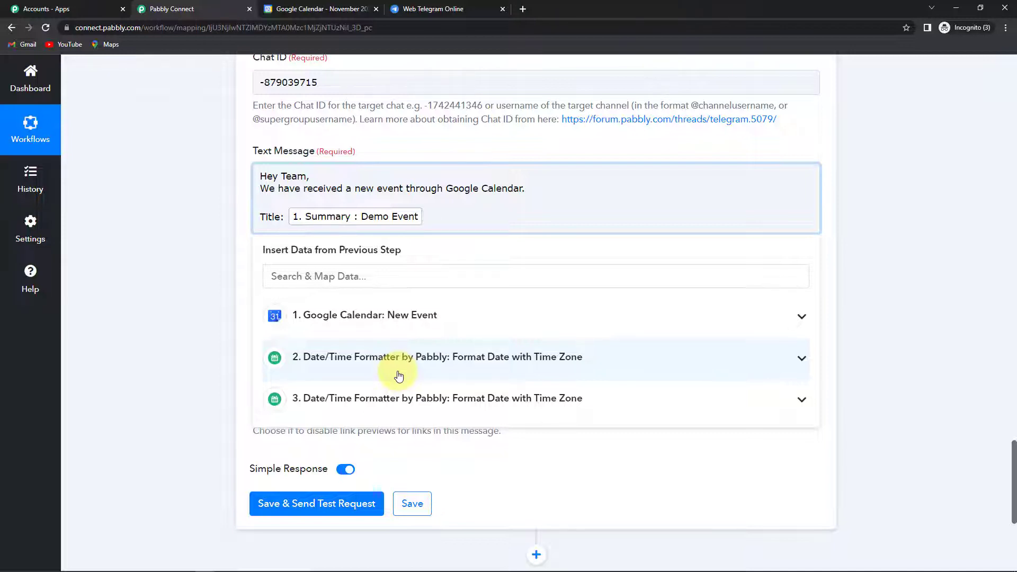
key(Return)
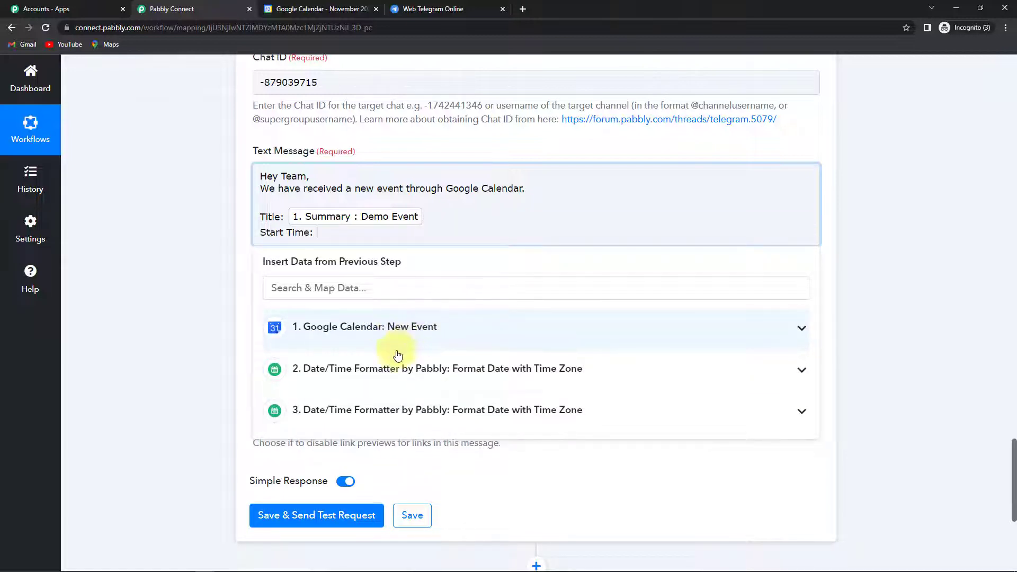
click(372, 373)
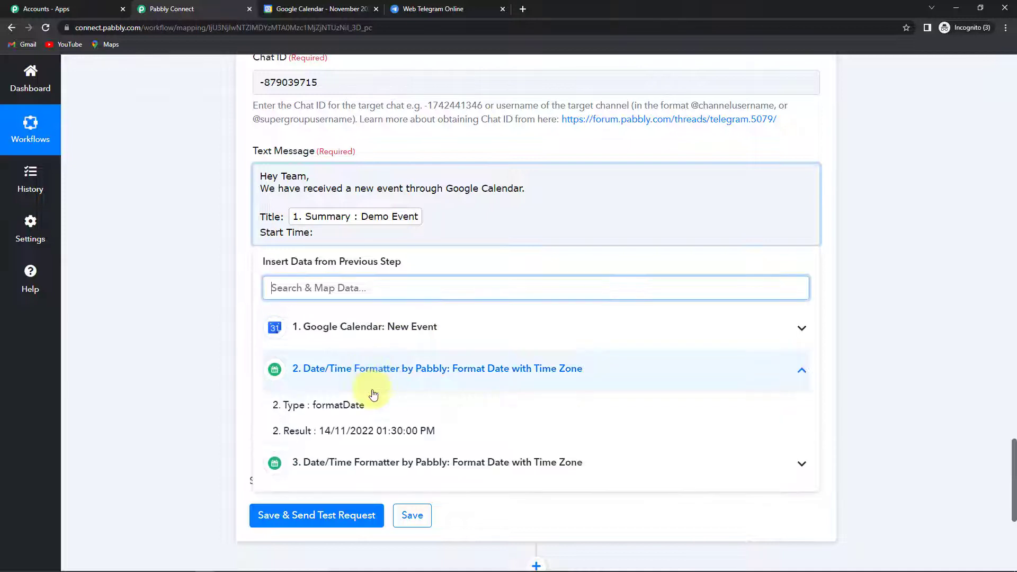
click(380, 429)
Add an "End Time:" line mapped to the step 3 formatter Result and close the message with "Regards"
key(Return)
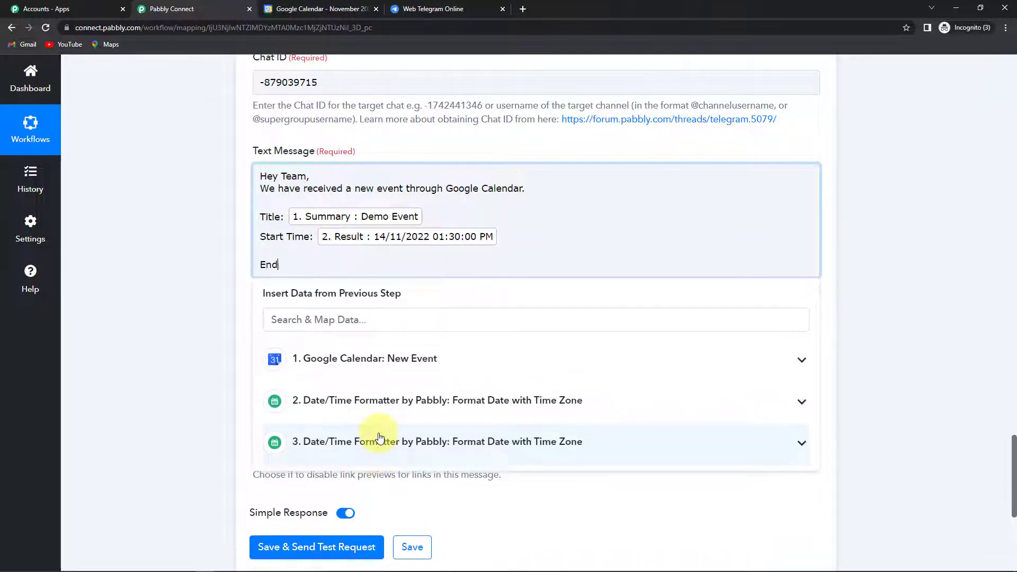
text(End Time:)
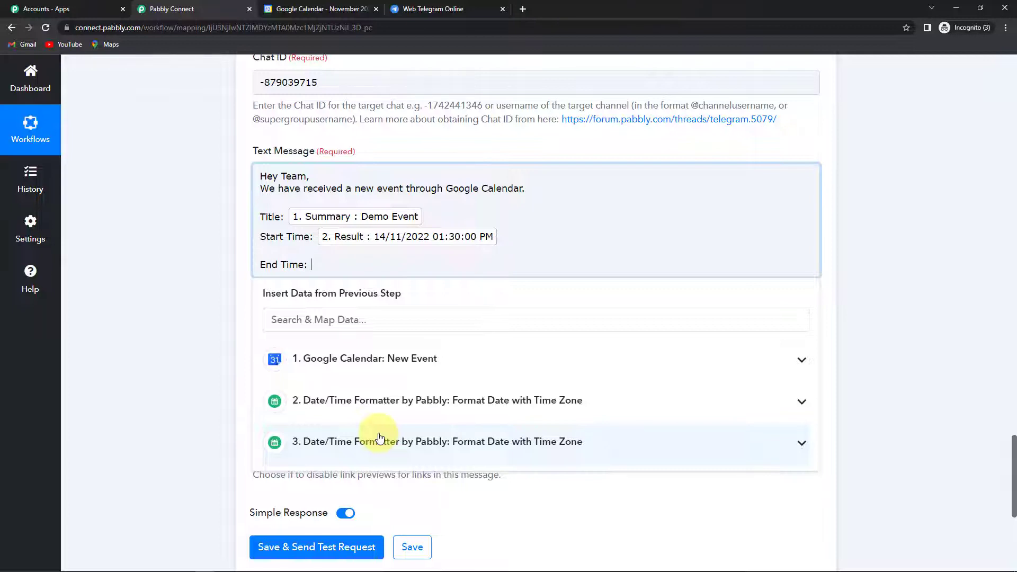
click(442, 442)
click(363, 504)
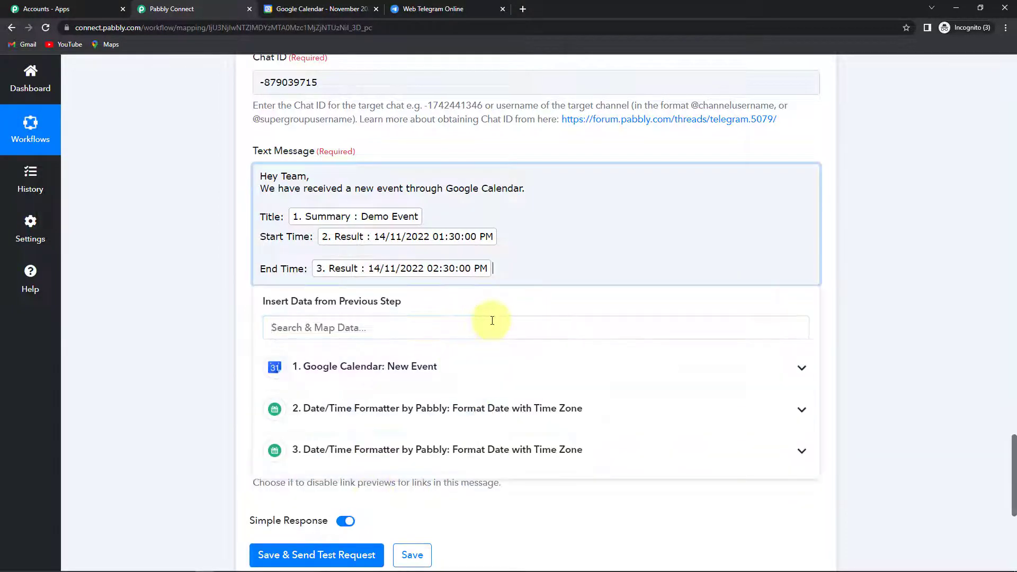
key(Return)
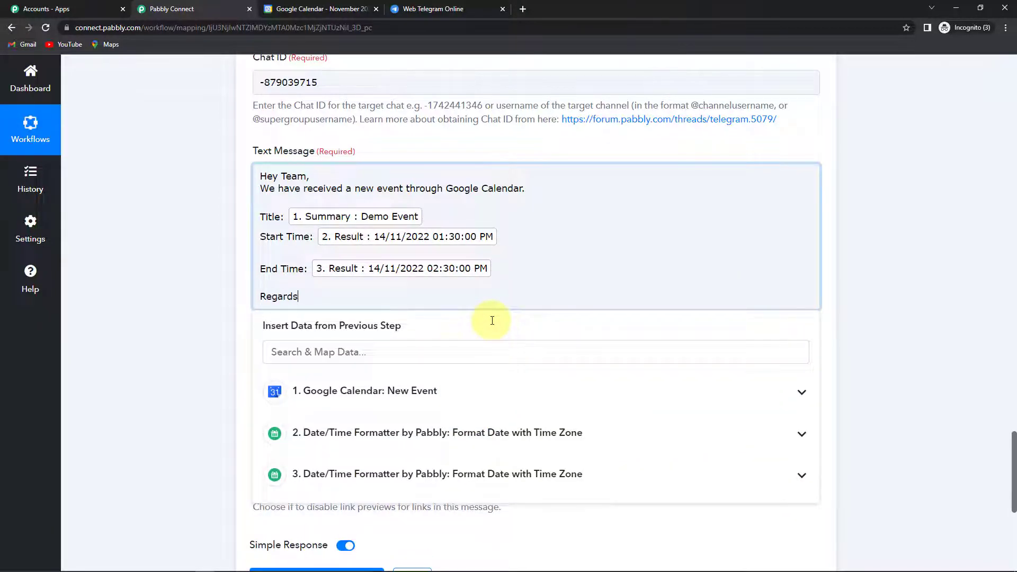
click(214, 272)
Save the Telegram action, send a test request and review the received response fields
scroll(214, 272, down, 3)
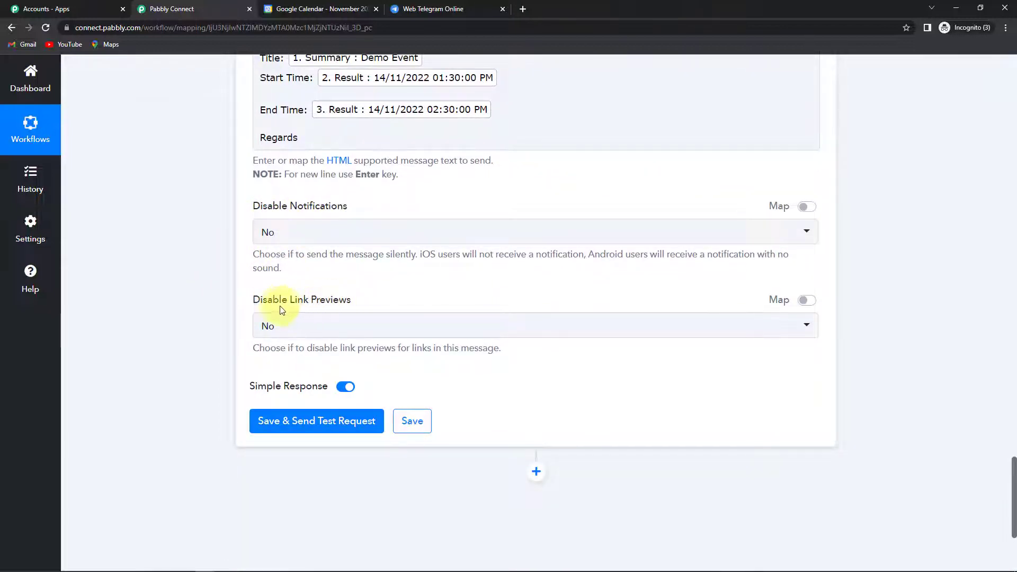
click(313, 427)
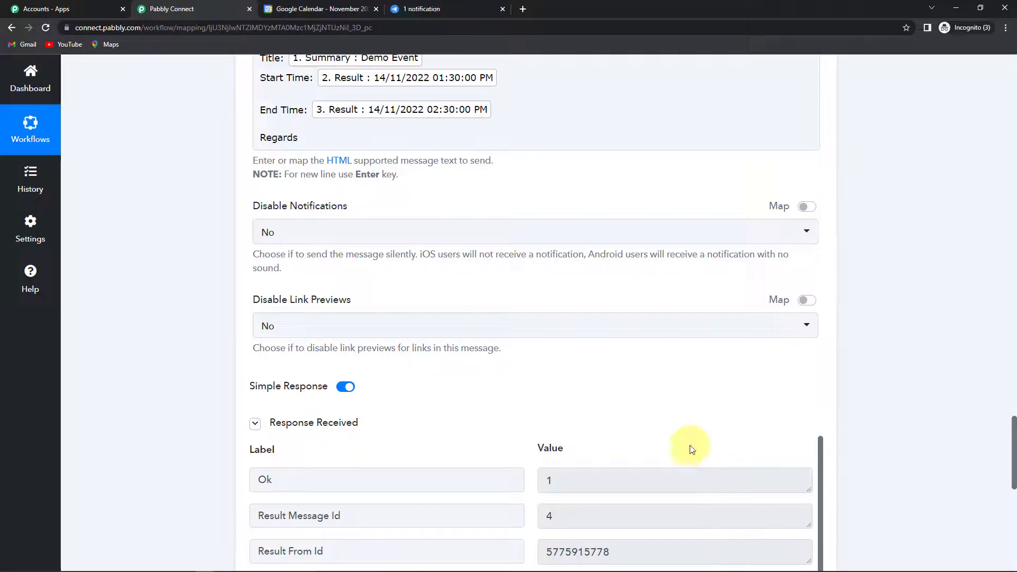
scroll(688, 448, down, 2)
scroll(931, 471, down, 4)
scroll(903, 461, down, 2)
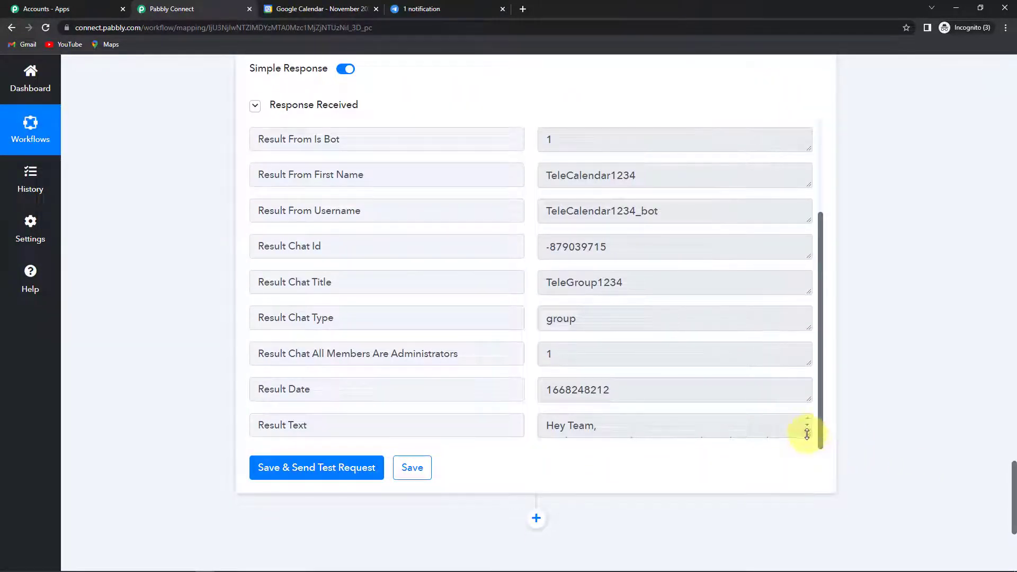
Read the full Result Text in the Telegram response, then switch to Telegram and check the message posted in TeleGroup1234
drag(807, 435, 815, 497)
scroll(716, 433, down, 1)
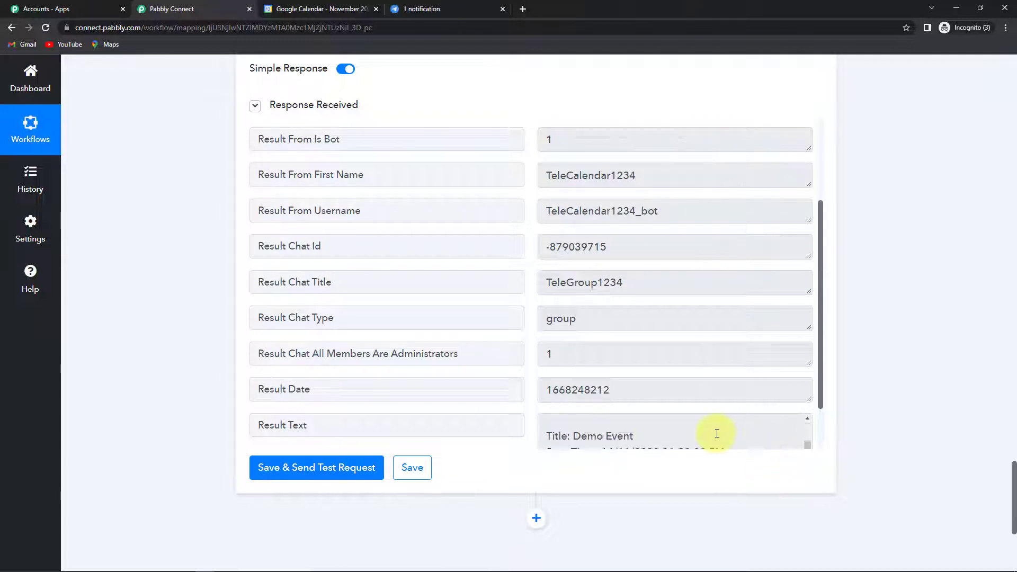
scroll(716, 434, down, 1)
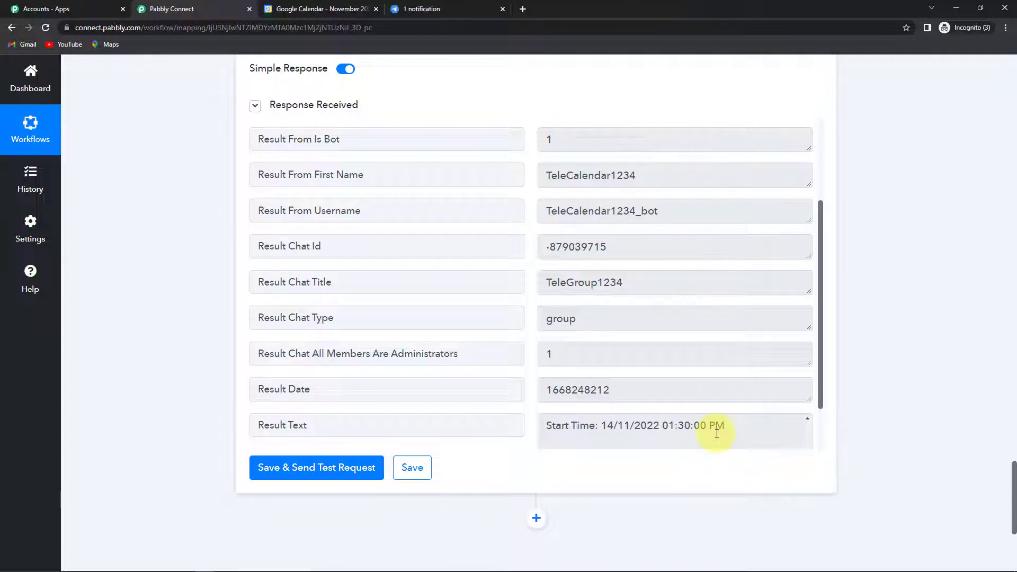
click(456, 9)
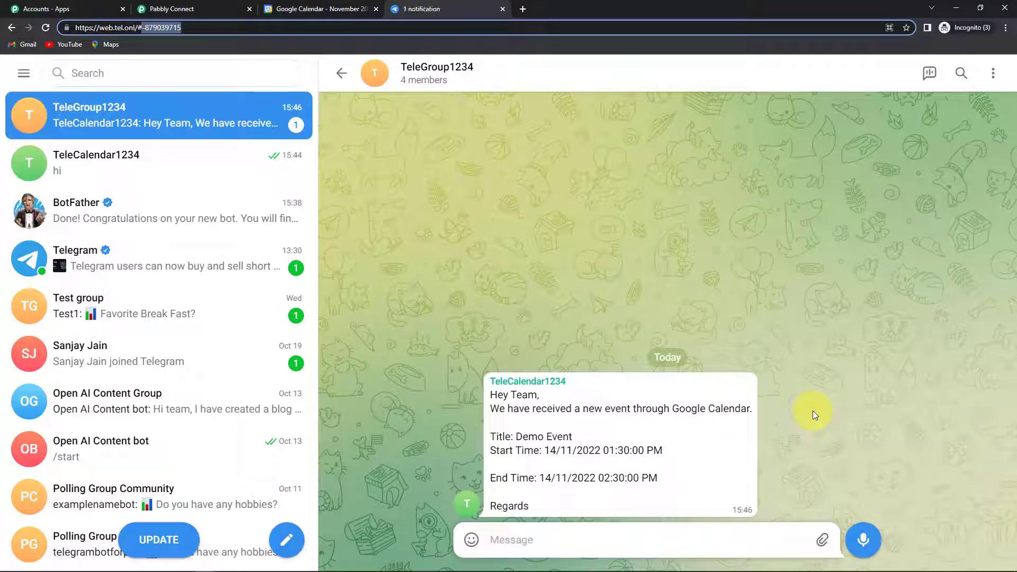
In Google Calendar, create and save an event titled "Test Event" on Tuesday, November 15, from 4:00pm to 5:00pm
click(303, 8)
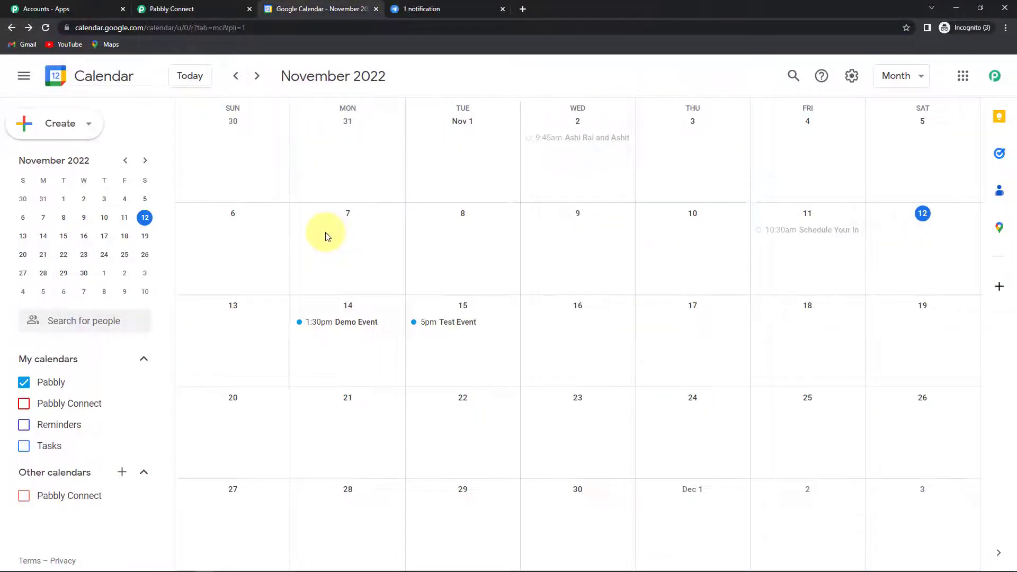
click(56, 123)
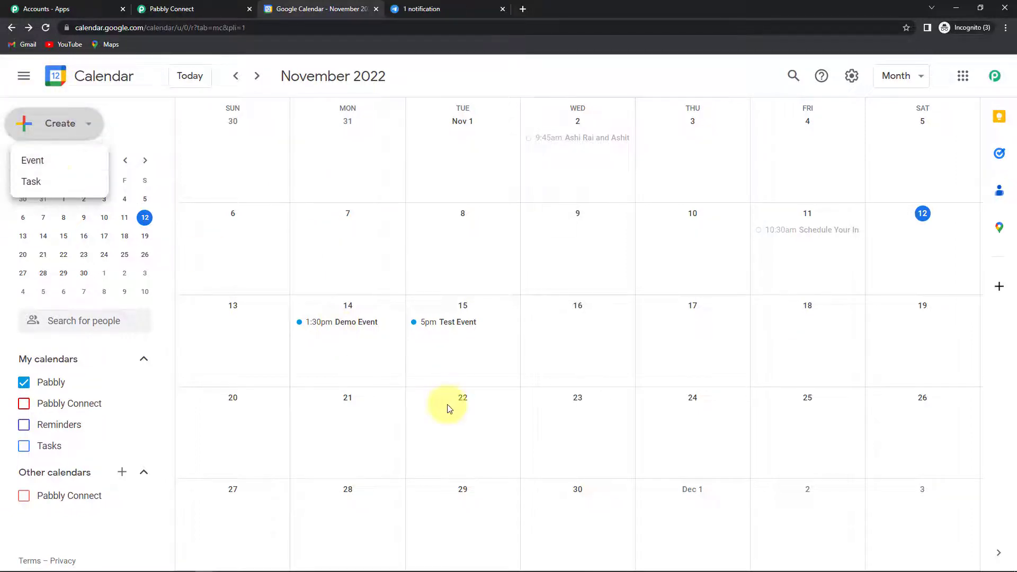
click(31, 151)
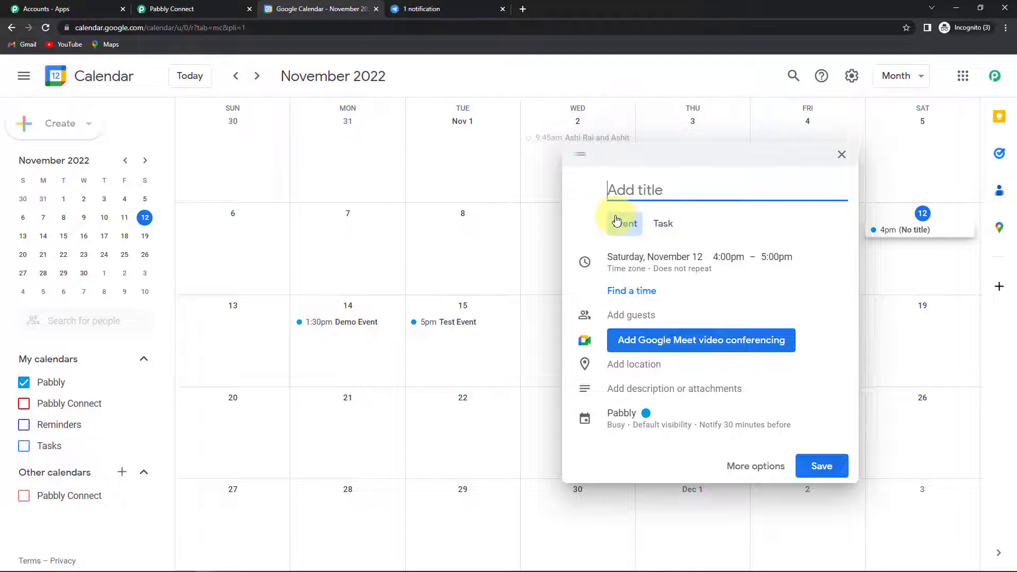
text(Test Event)
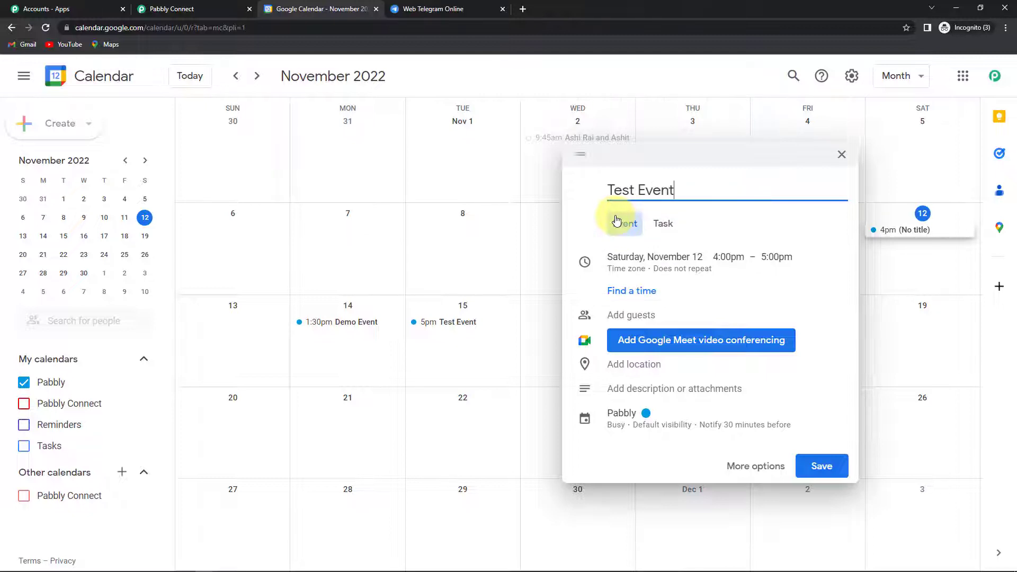
click(622, 257)
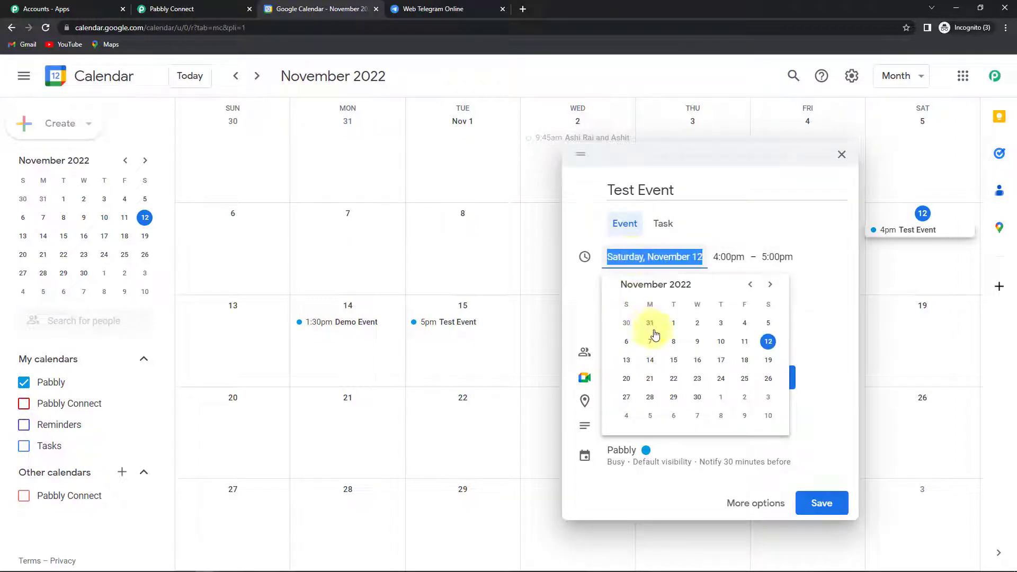
click(673, 360)
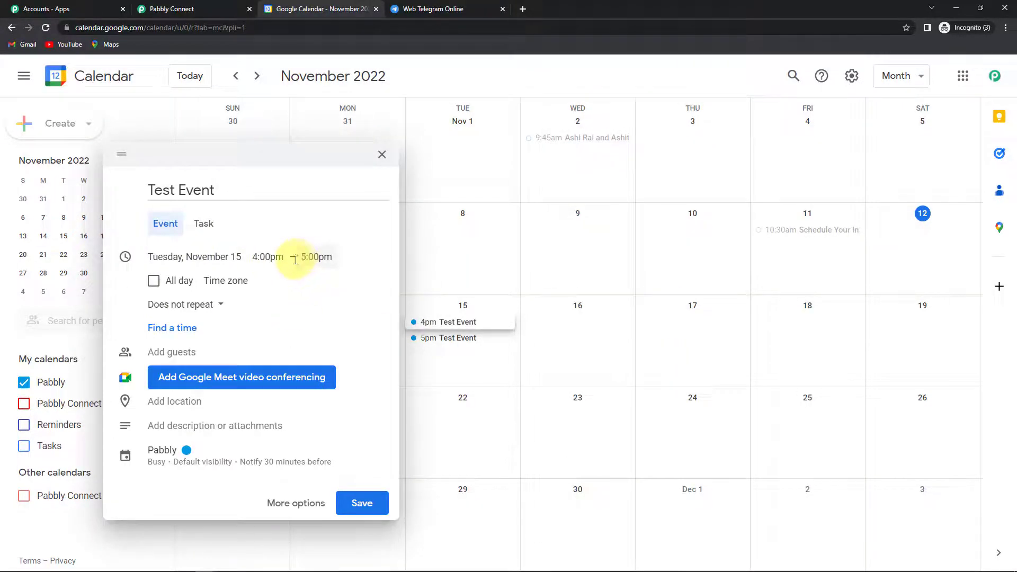
click(362, 503)
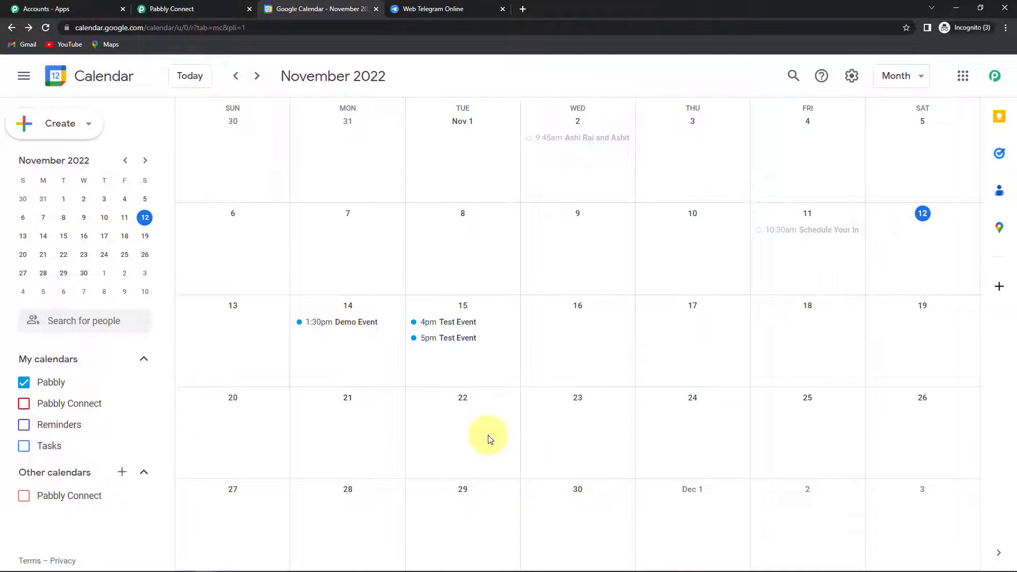
Switch to Telegram and check TeleGroup1234 for the bot's message about the Test Event
key(ctrl+Tab)
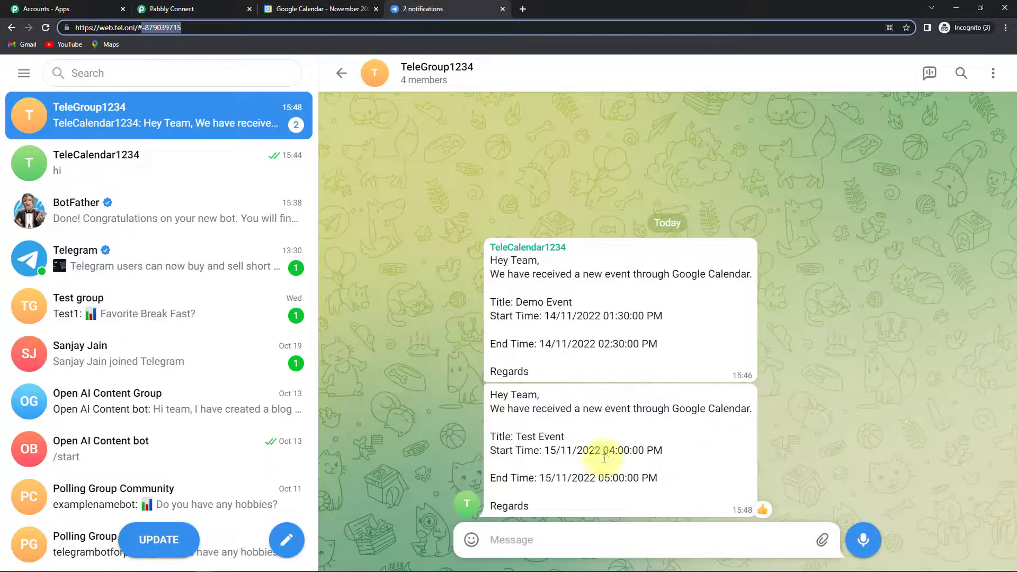
double_click(697, 448)
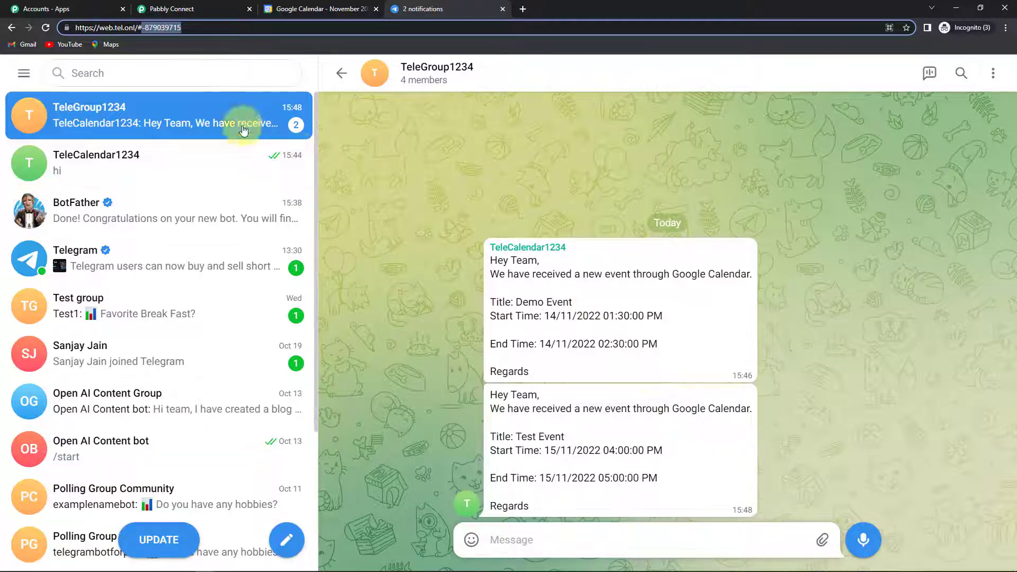
Return to the Pabbly Connect workflow and collapse both Date/Time Formatter actions and the Telegram Bot action
click(208, 9)
scroll(836, 284, up, 10)
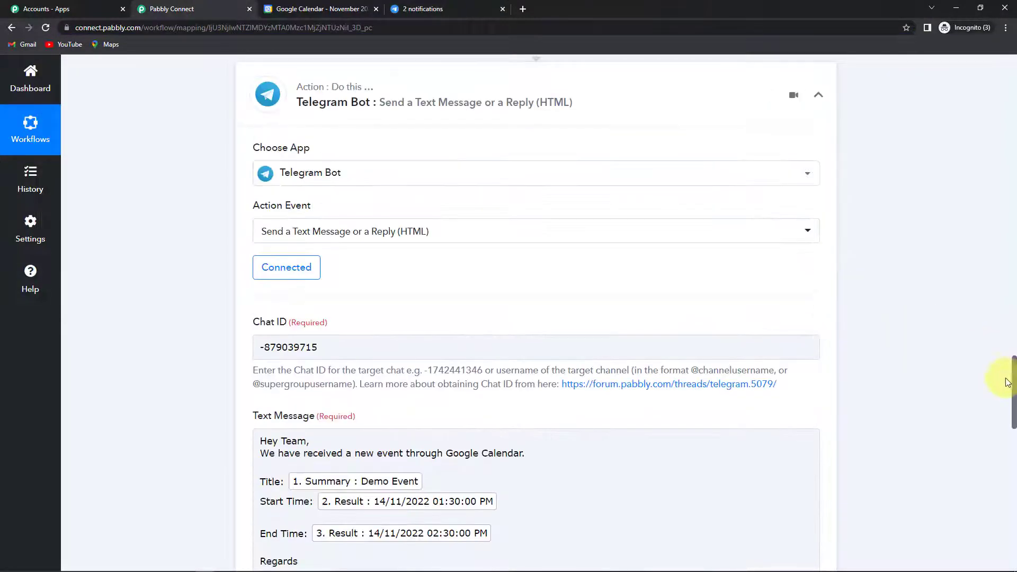
drag(1007, 382, 1006, 80)
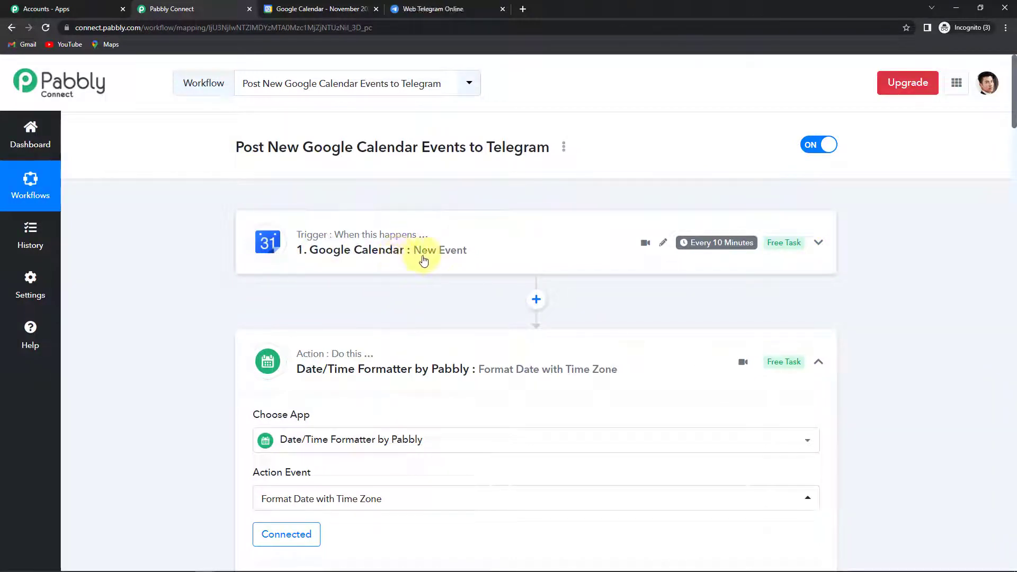
click(734, 362)
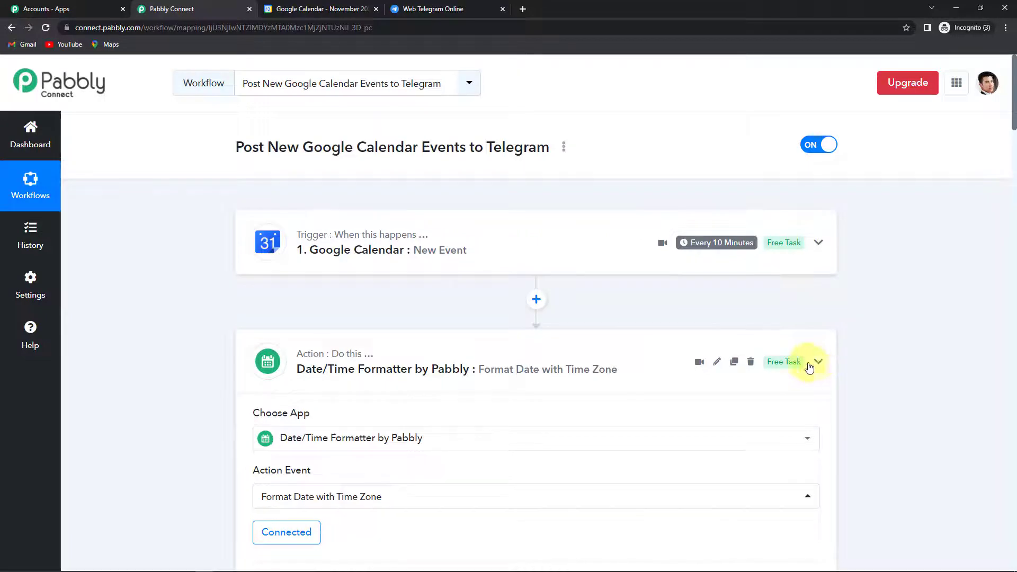
scroll(836, 392, down, 1)
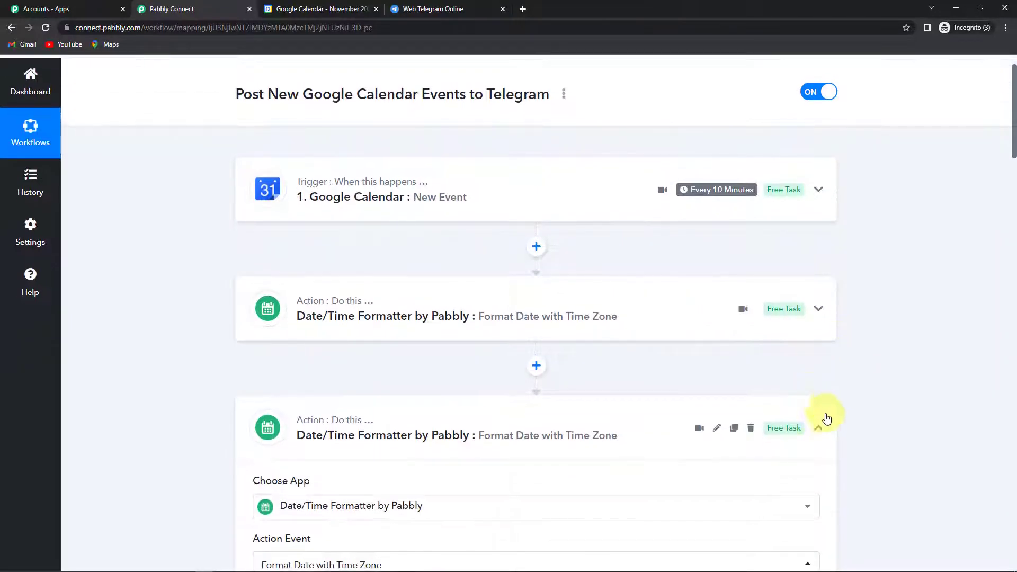
click(818, 430)
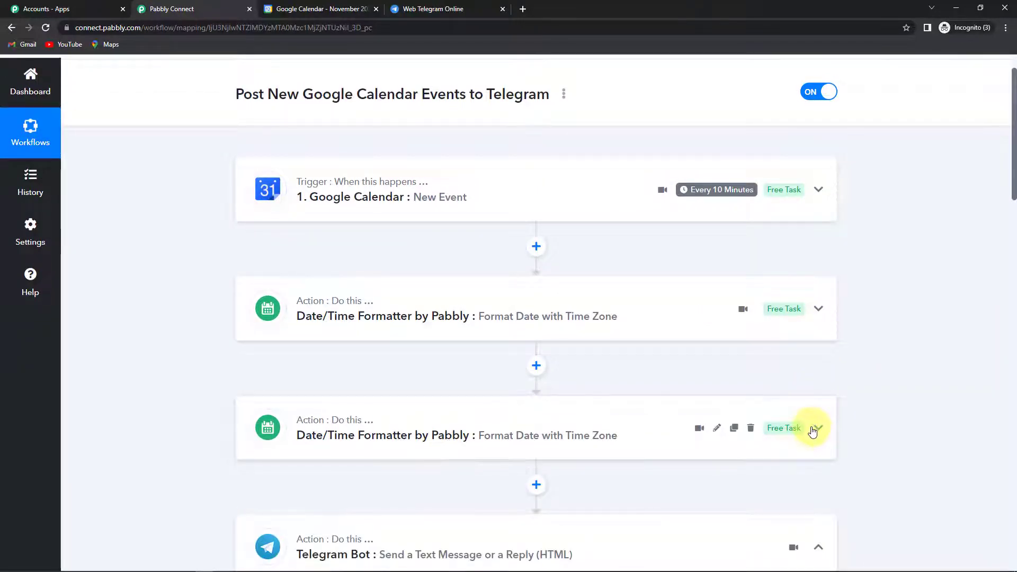
scroll(847, 411, down, 4)
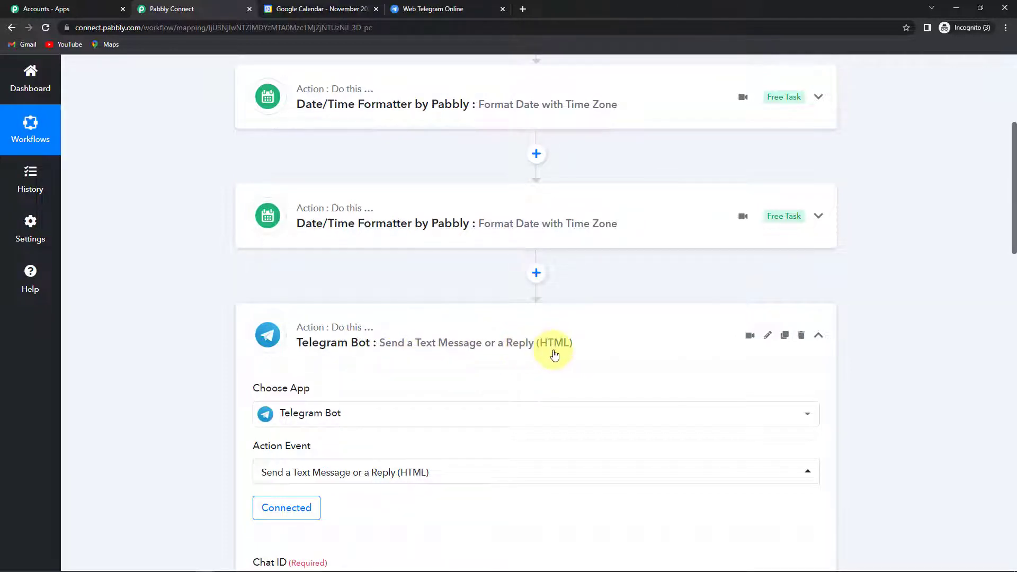
click(819, 335)
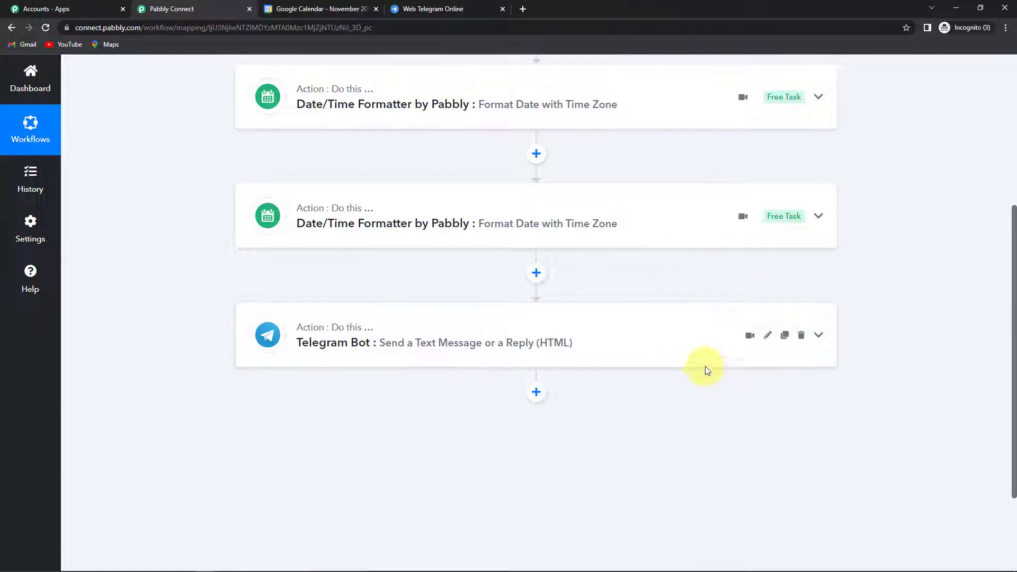